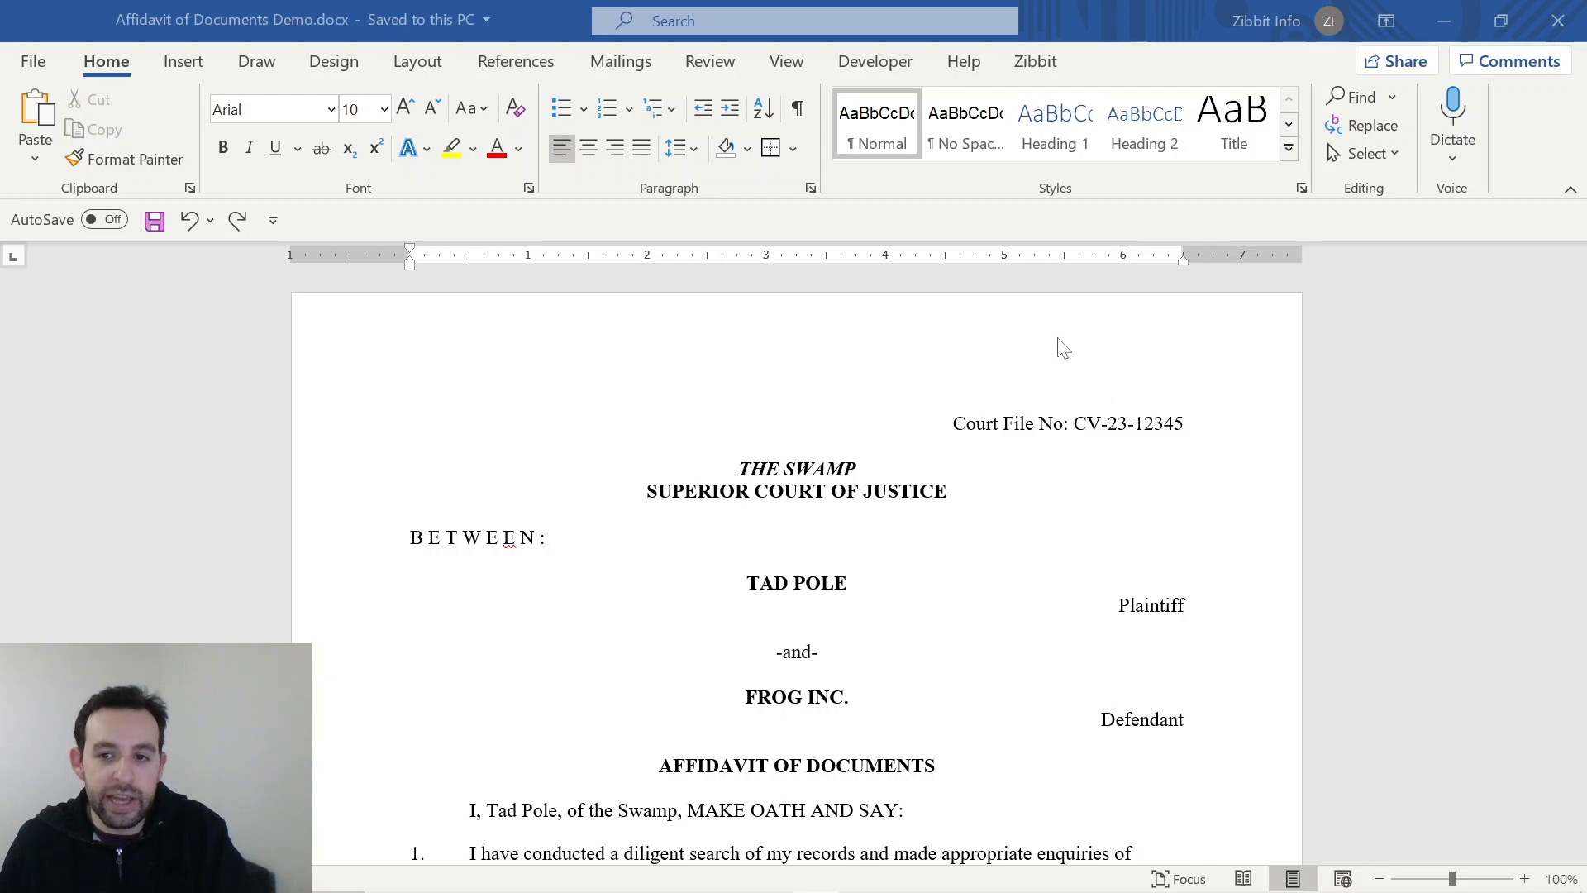
# Step: Start a new Zibbit project from the Schedule A page, using the Demo\aod folder as its exhibit folder
pyautogui.scroll(-3, 933, 343)
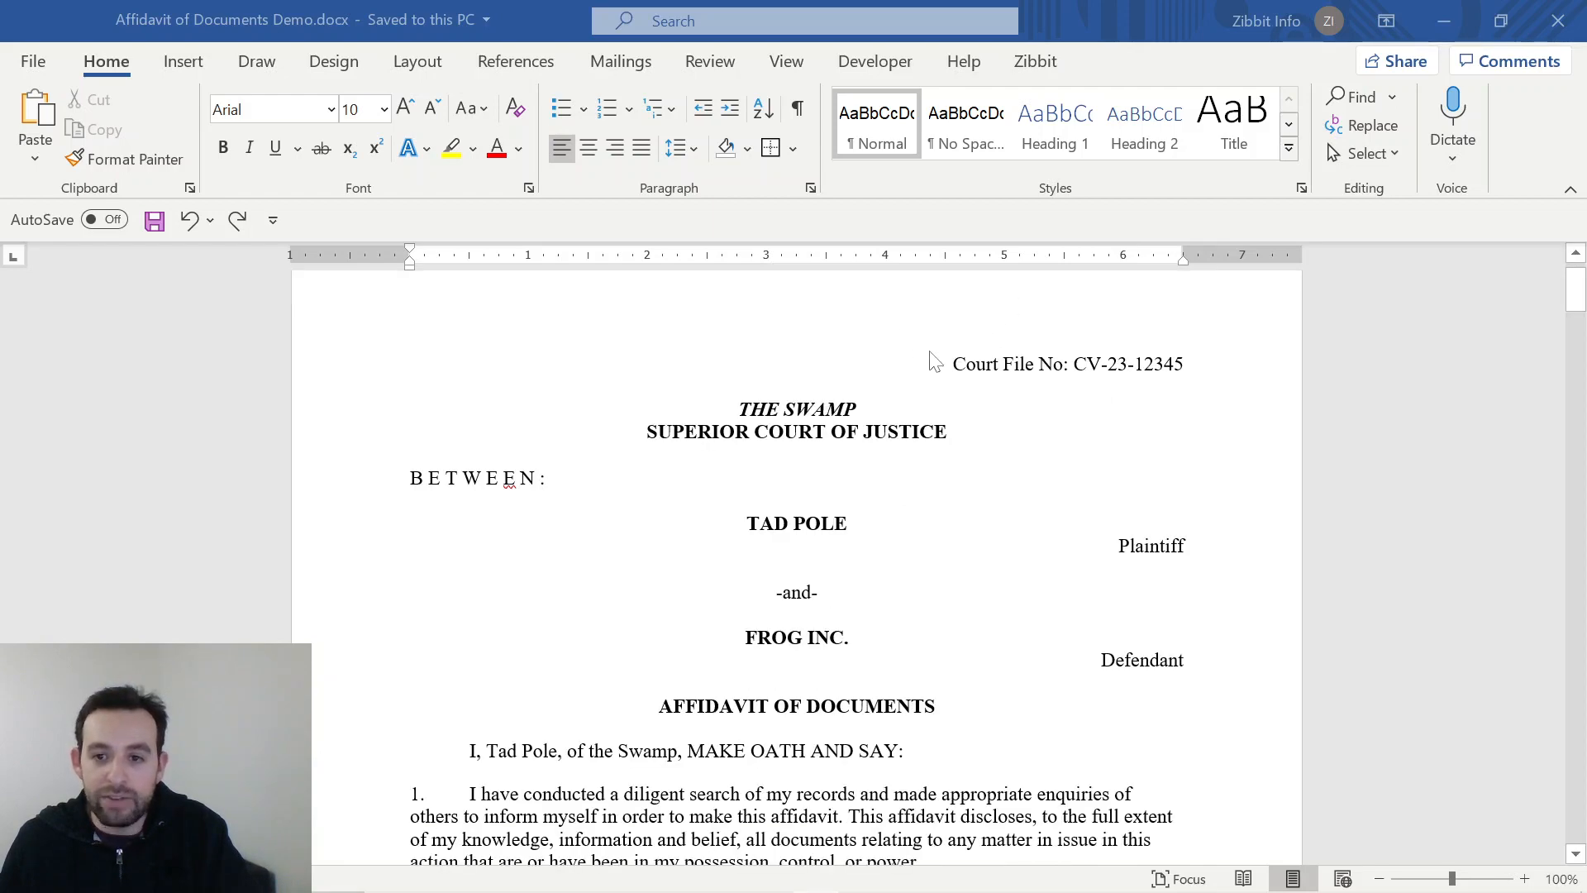
pyautogui.scroll(-2, 901, 354)
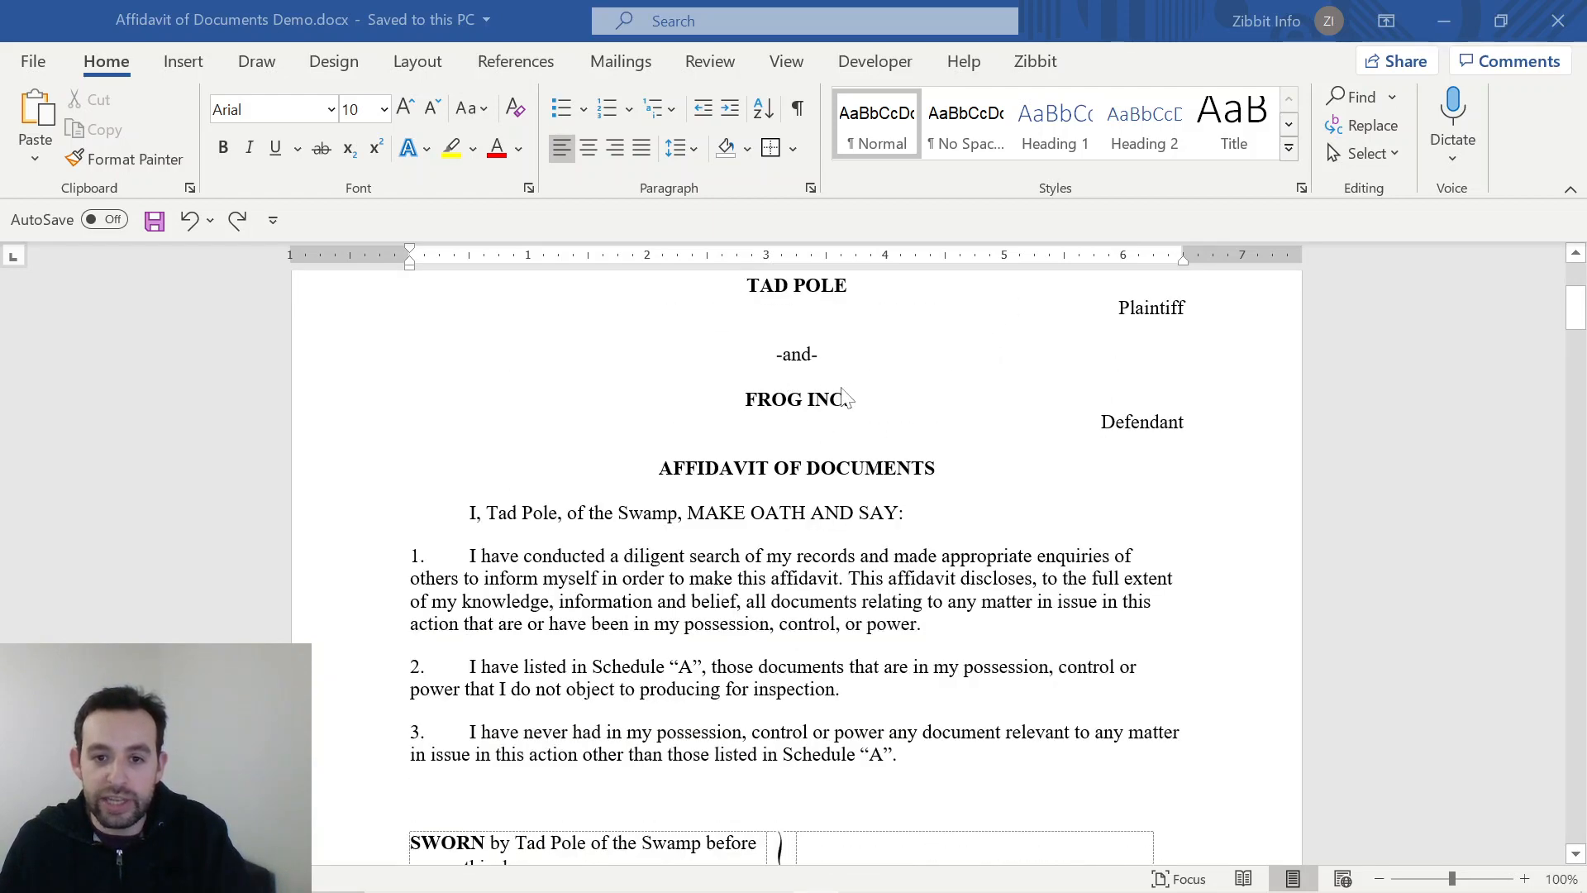
pyautogui.scroll(-3, 847, 397)
pyautogui.scroll(-15, 848, 399)
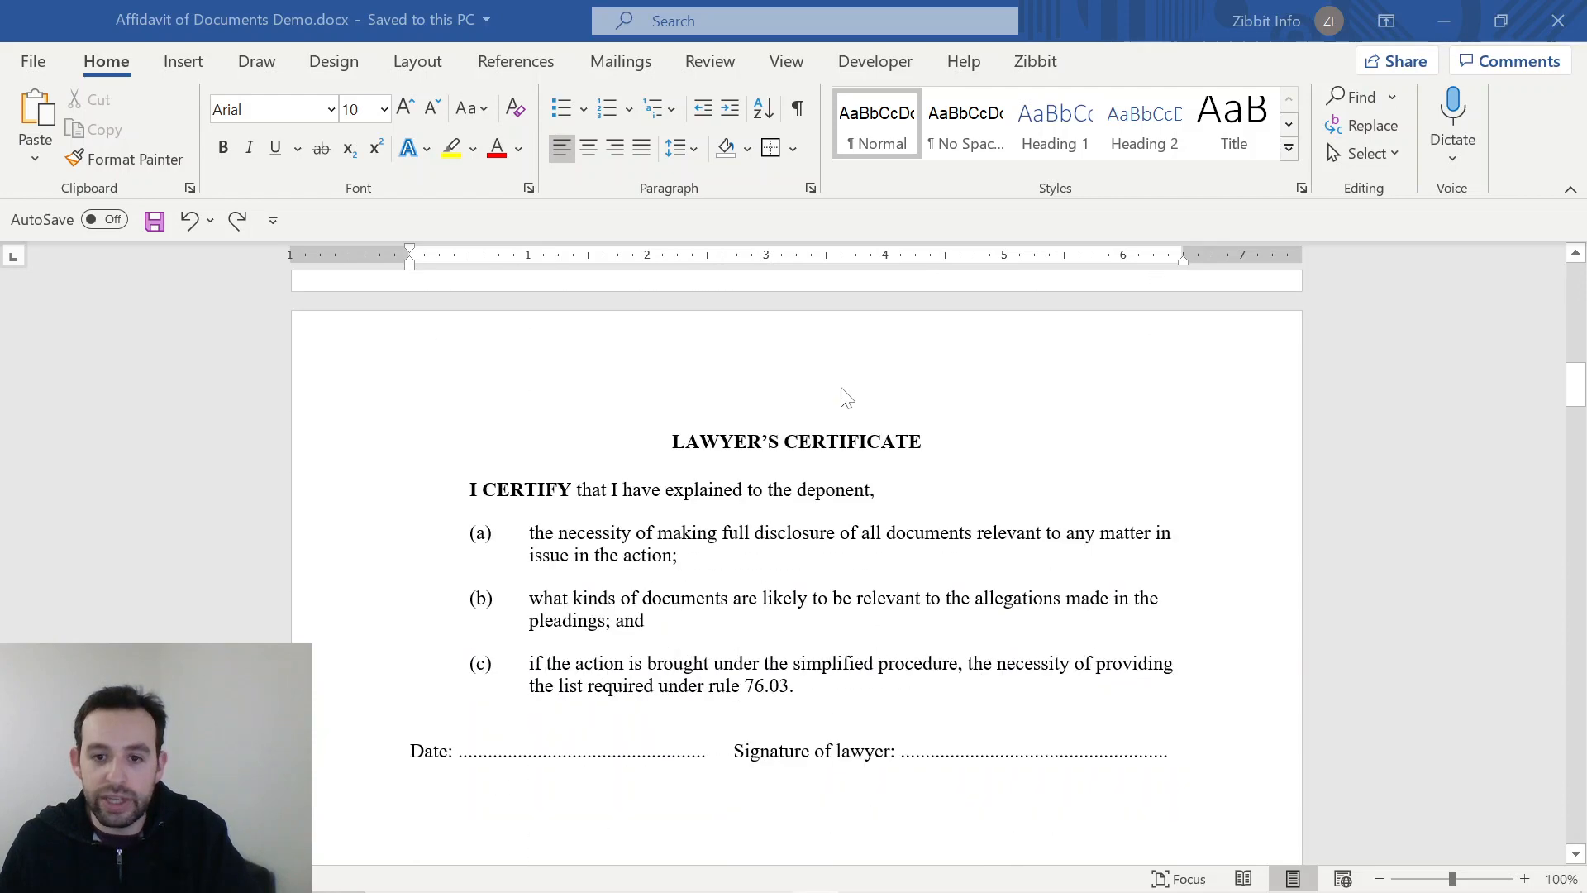
pyautogui.scroll(-12, 848, 399)
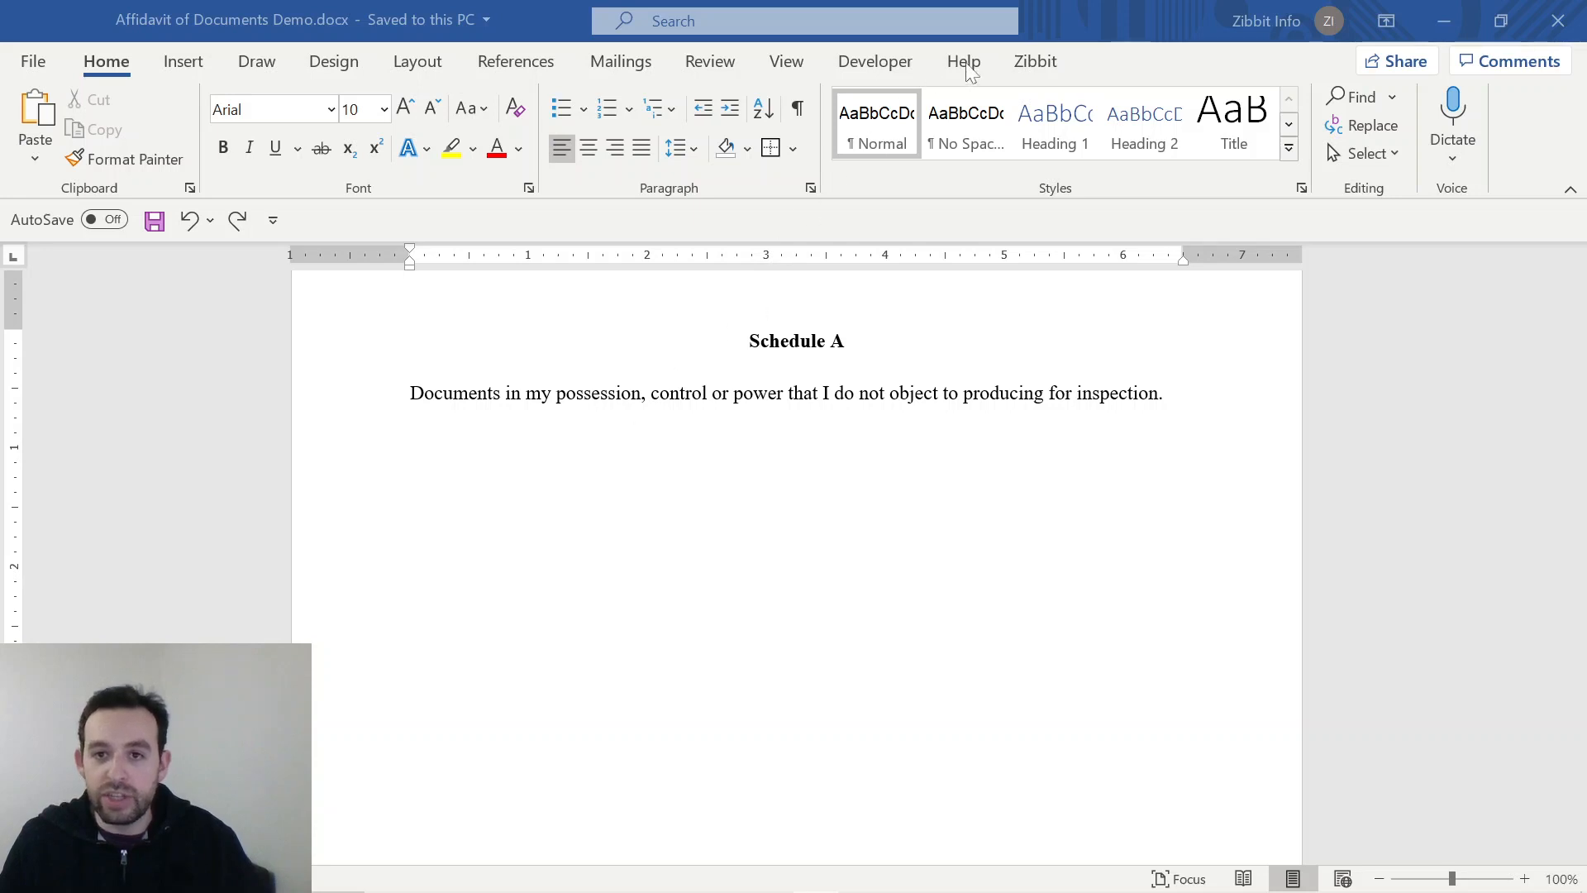
pyautogui.click(1038, 63)
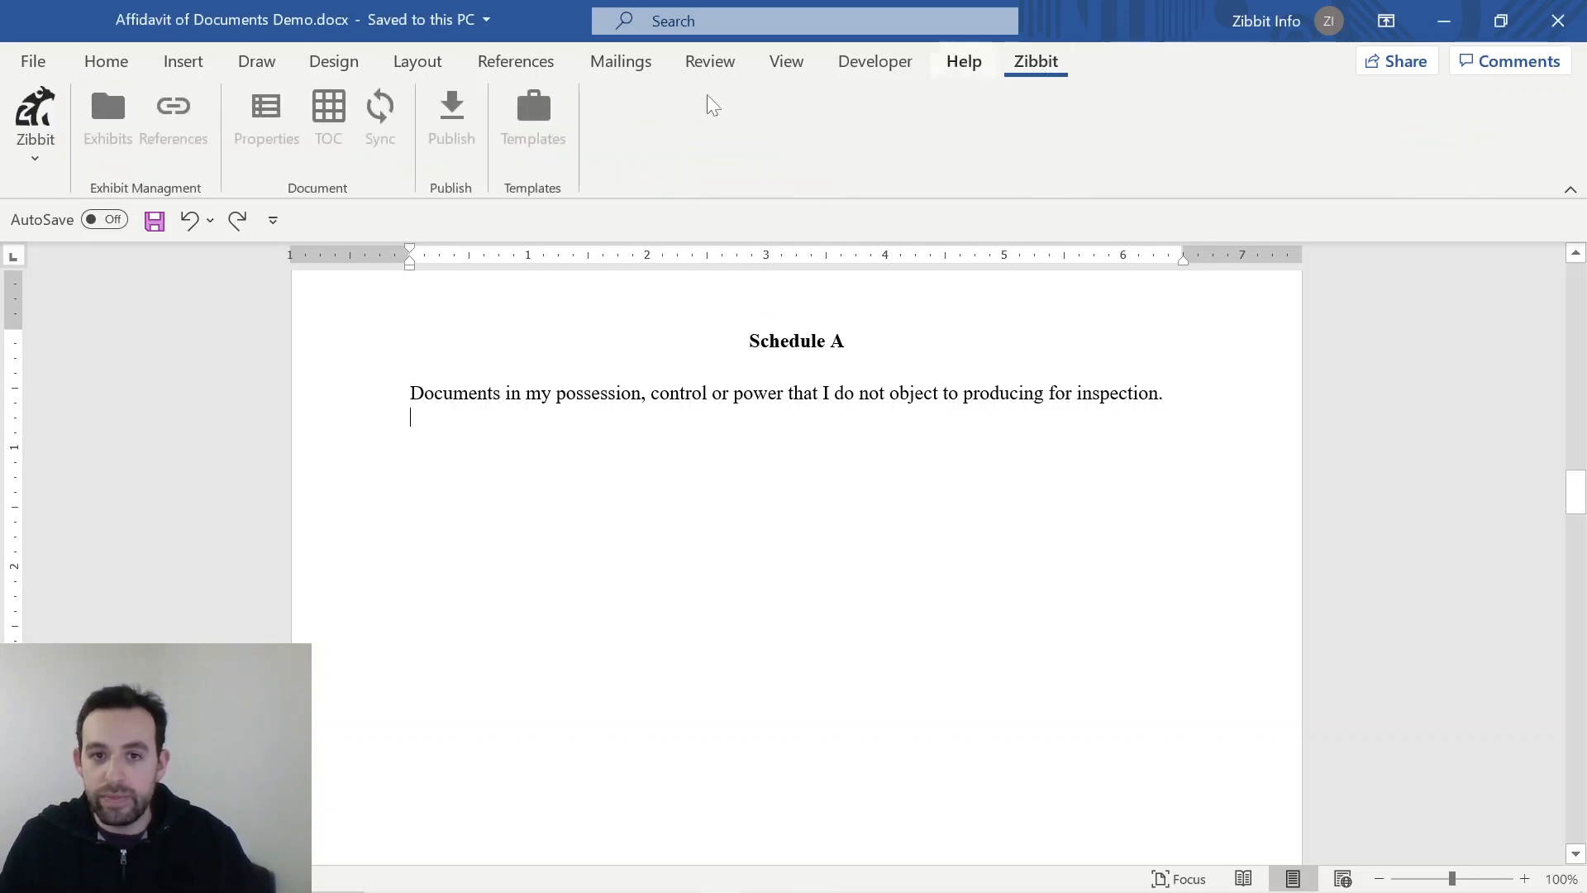
pyautogui.click(38, 114)
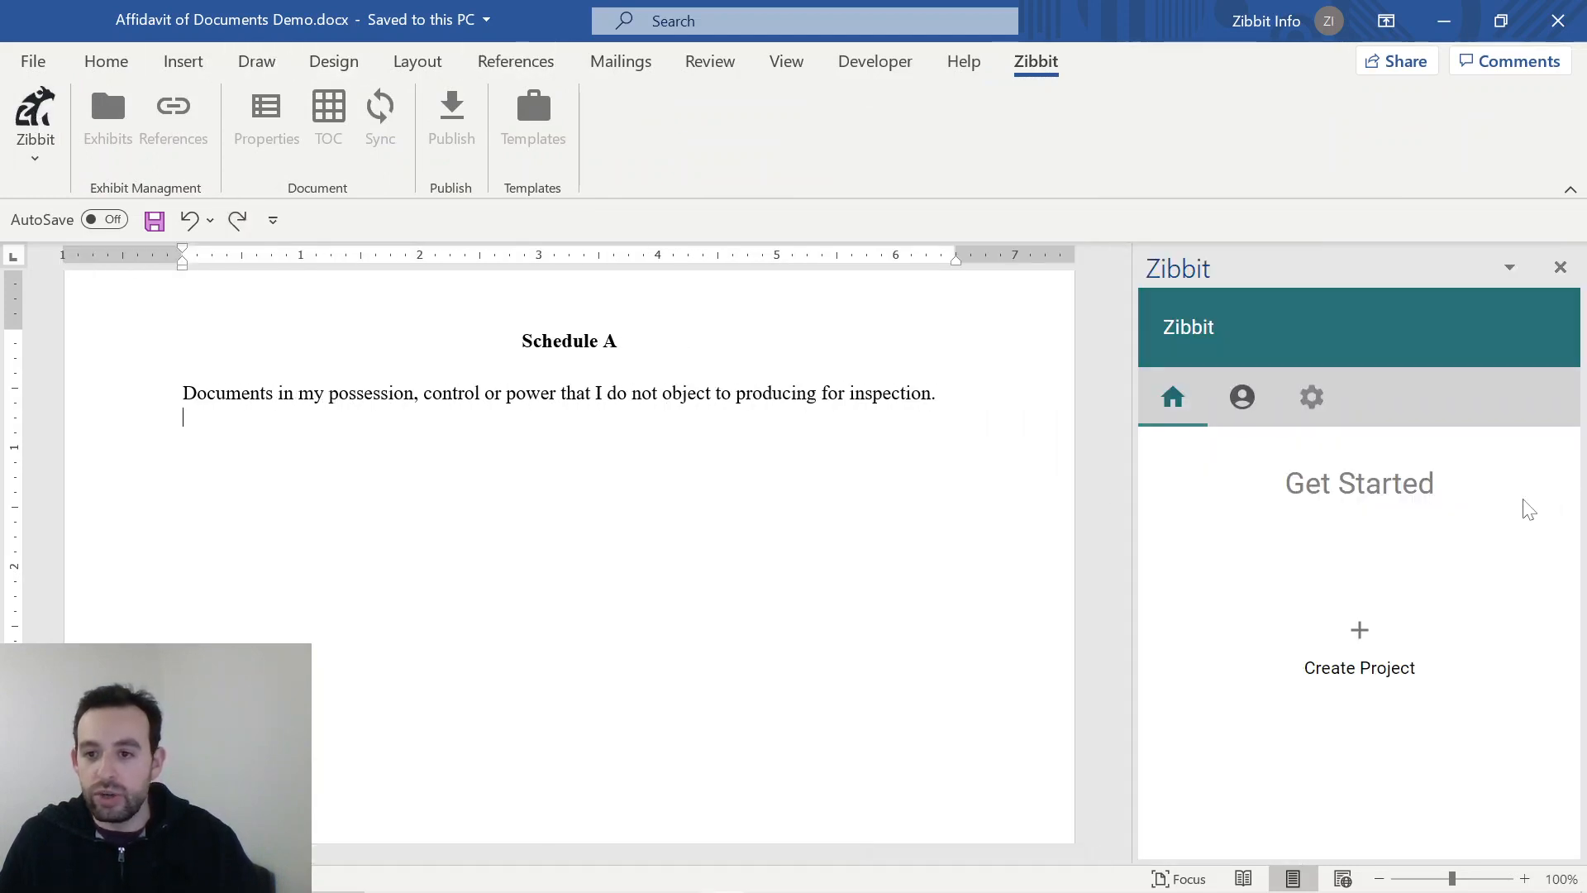
pyautogui.click(1361, 633)
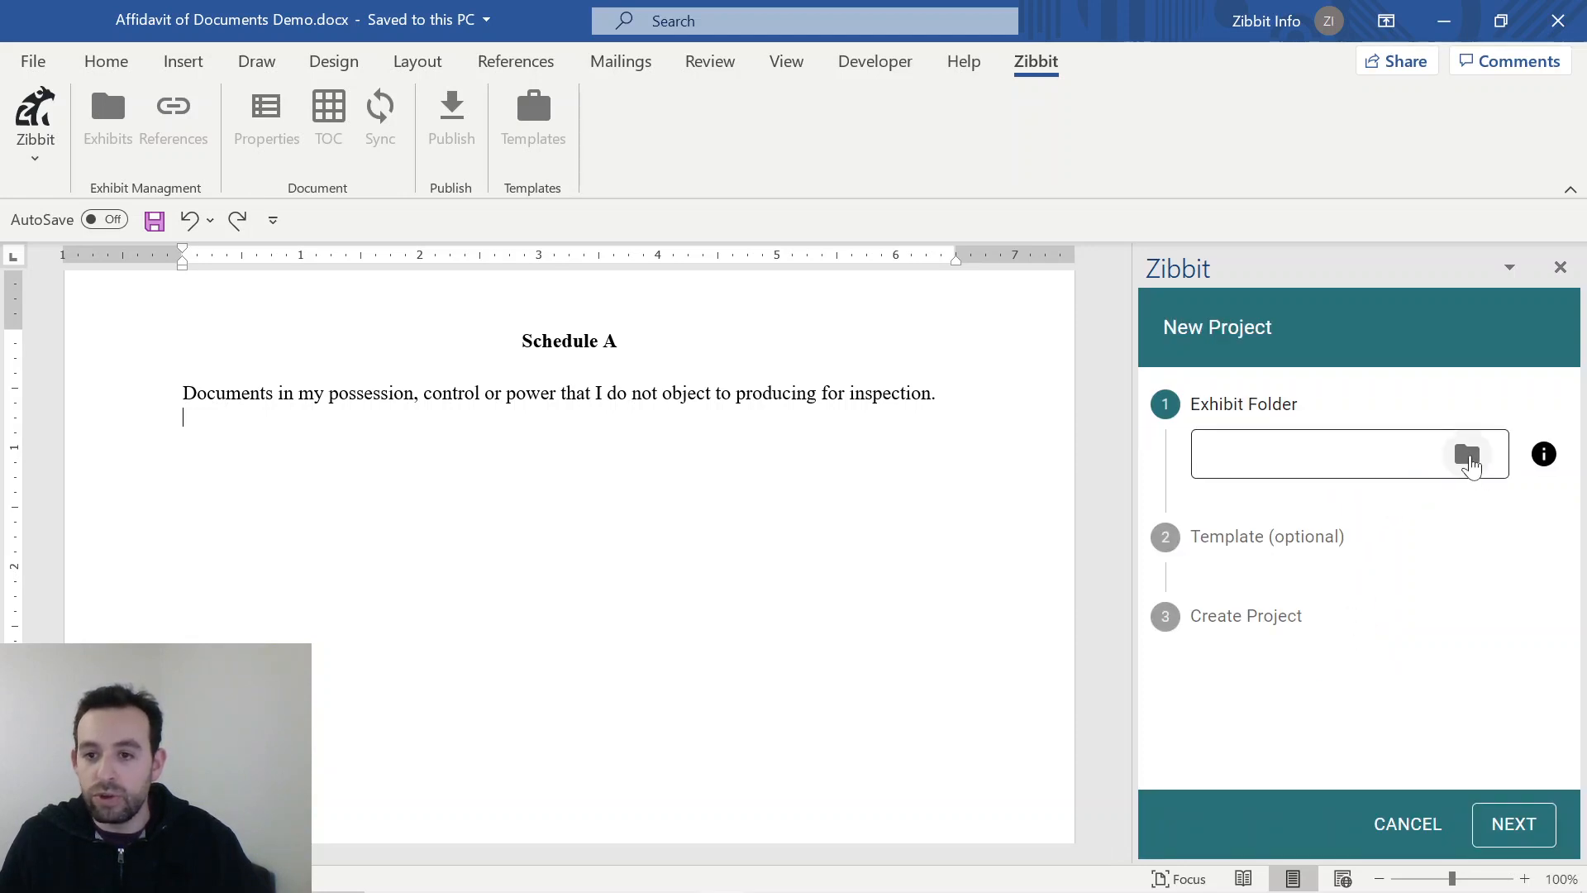
pyautogui.click(1467, 456)
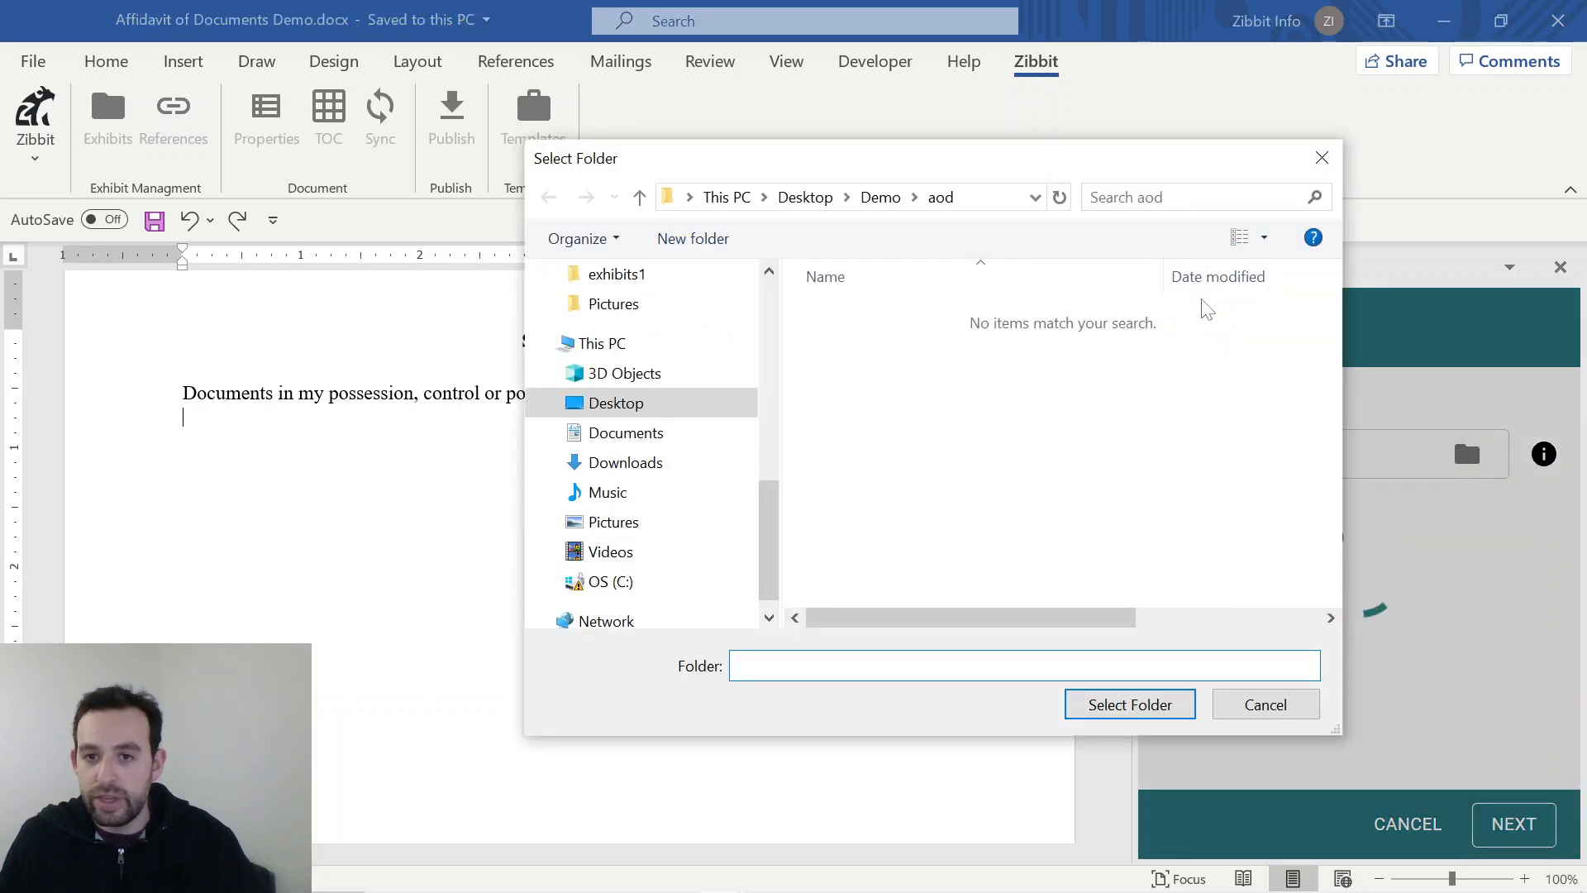
pyautogui.click(1129, 704)
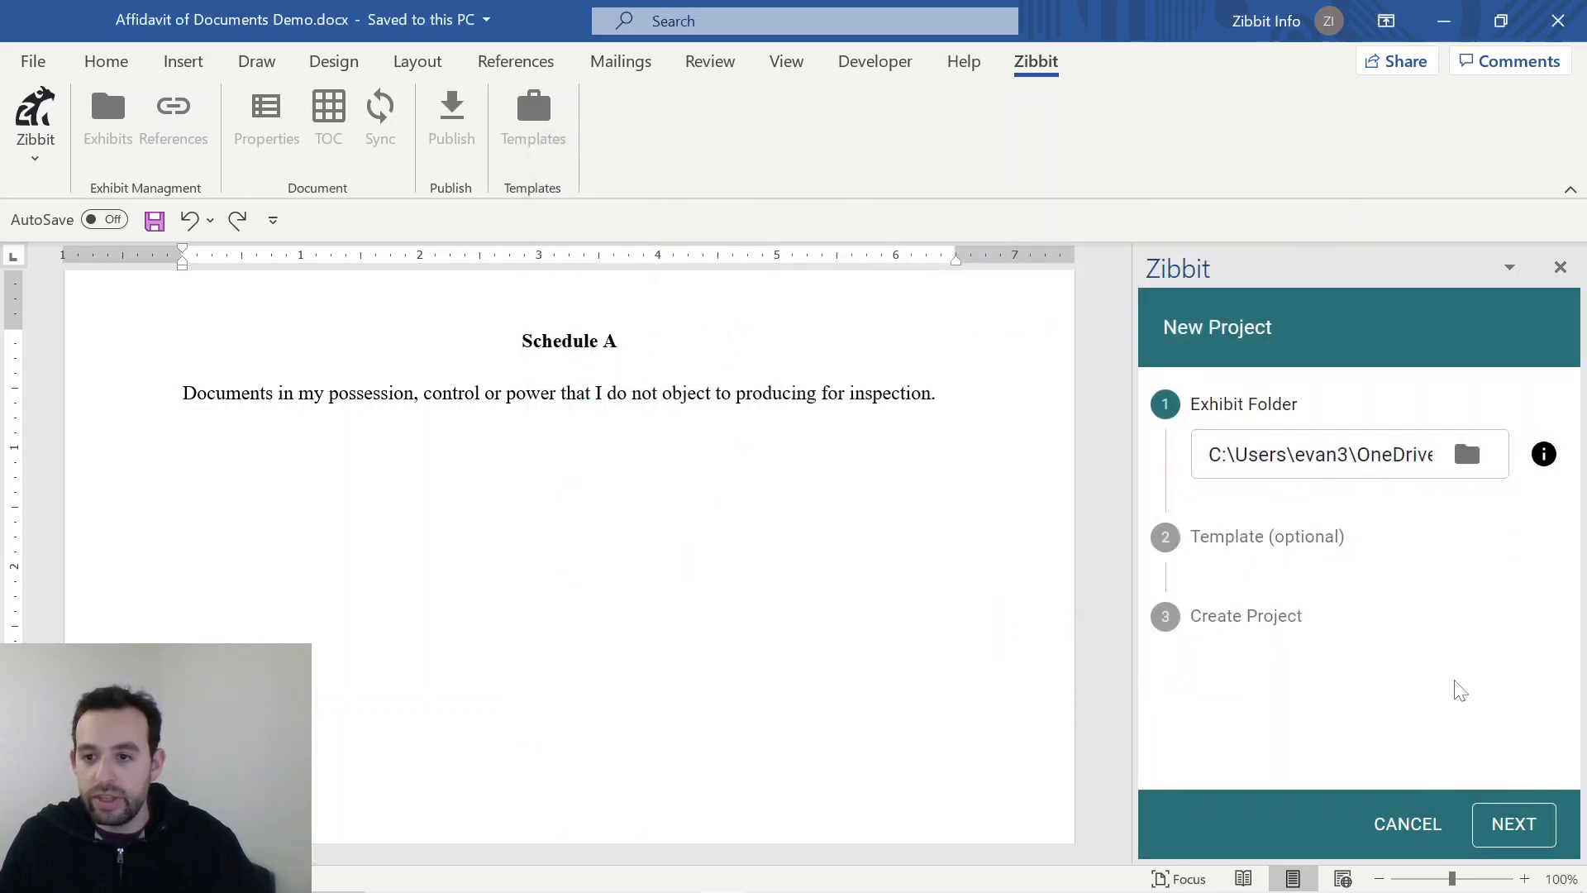
pyautogui.click(1513, 825)
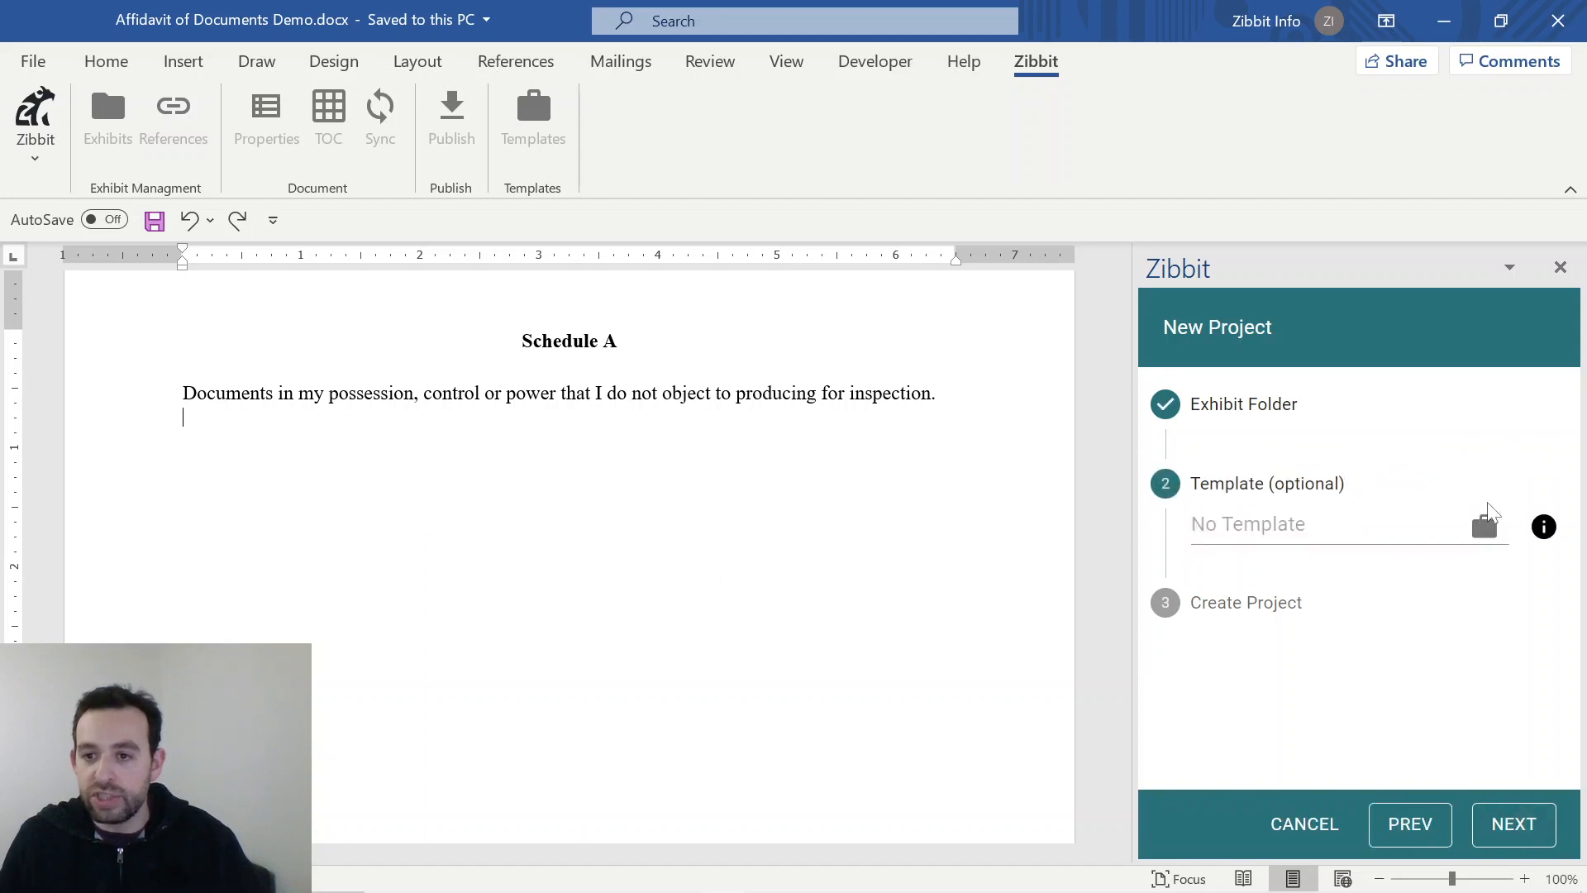
# Step: Apply the Affidavit of Documents template and create the project
pyautogui.click(1484, 525)
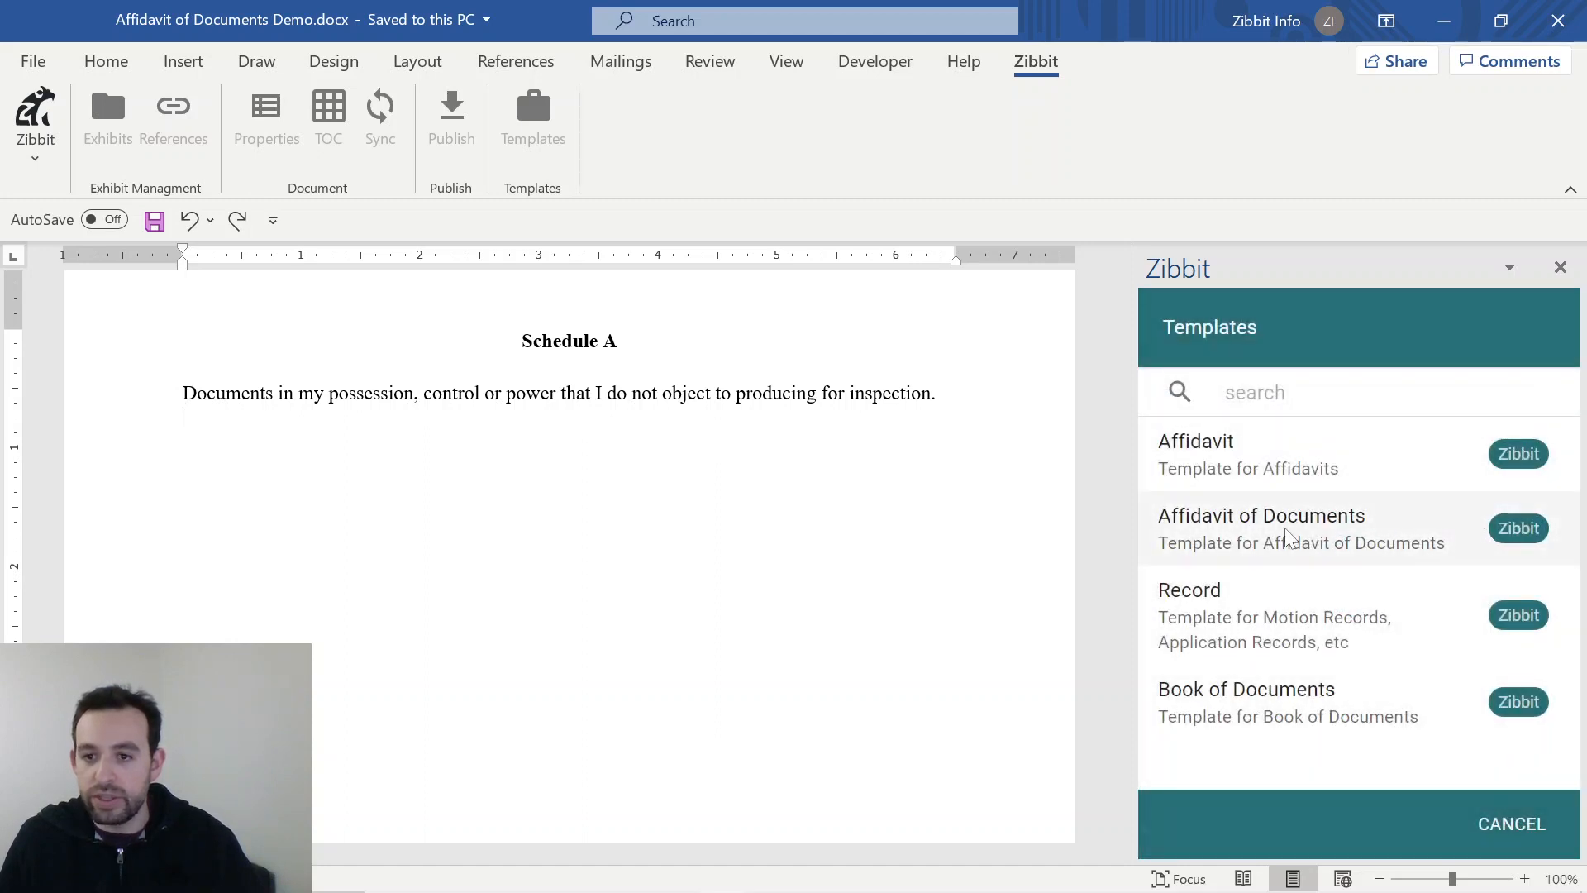
pyautogui.click(1288, 537)
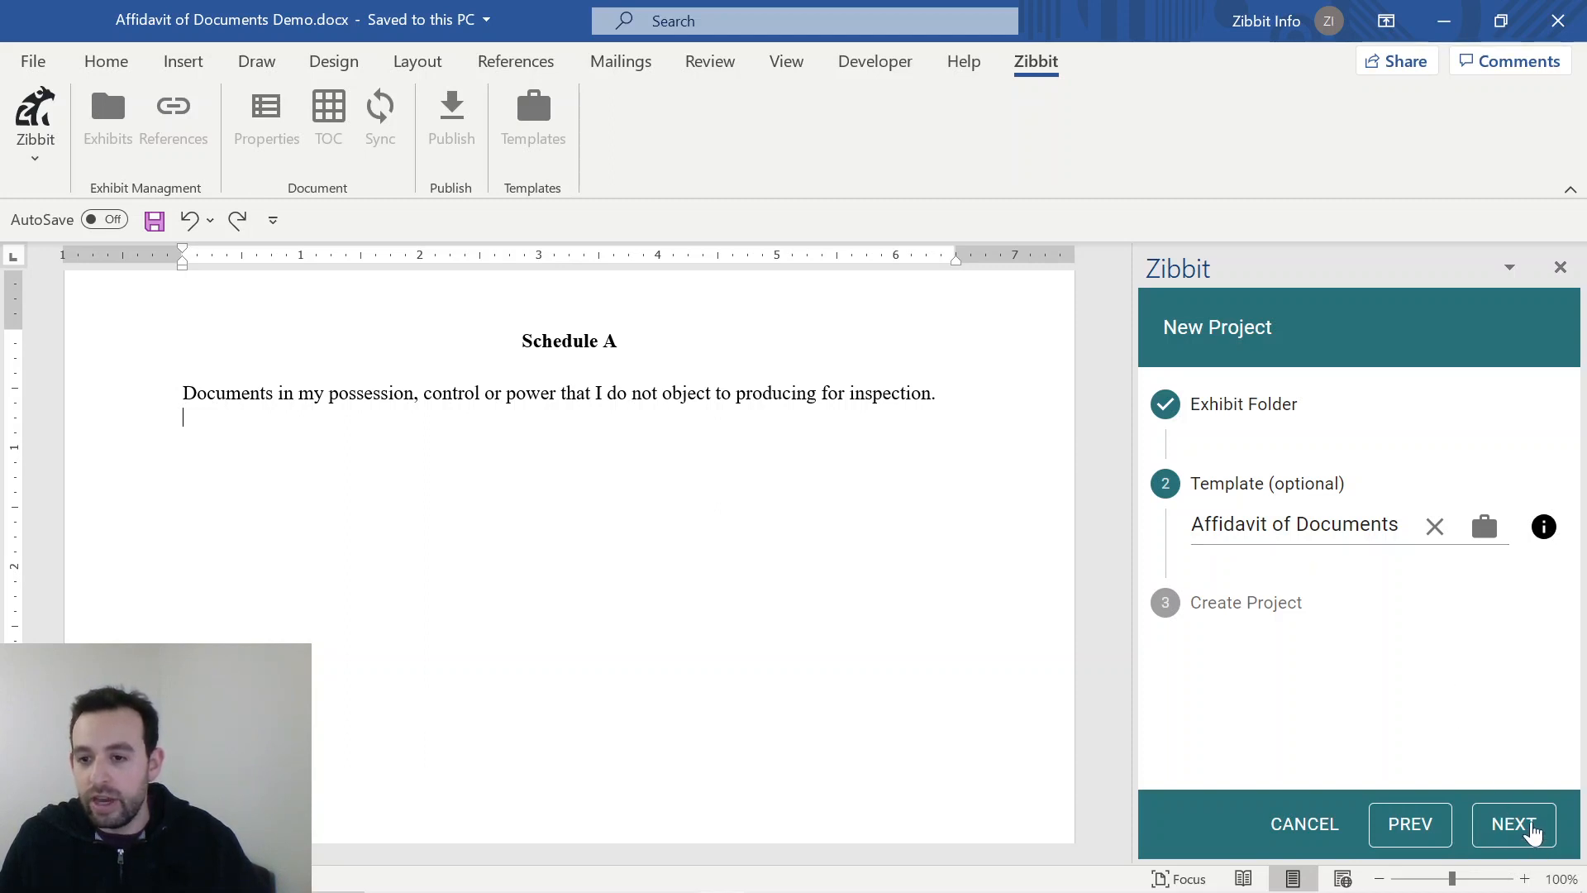
pyautogui.click(1527, 830)
pyautogui.click(1257, 611)
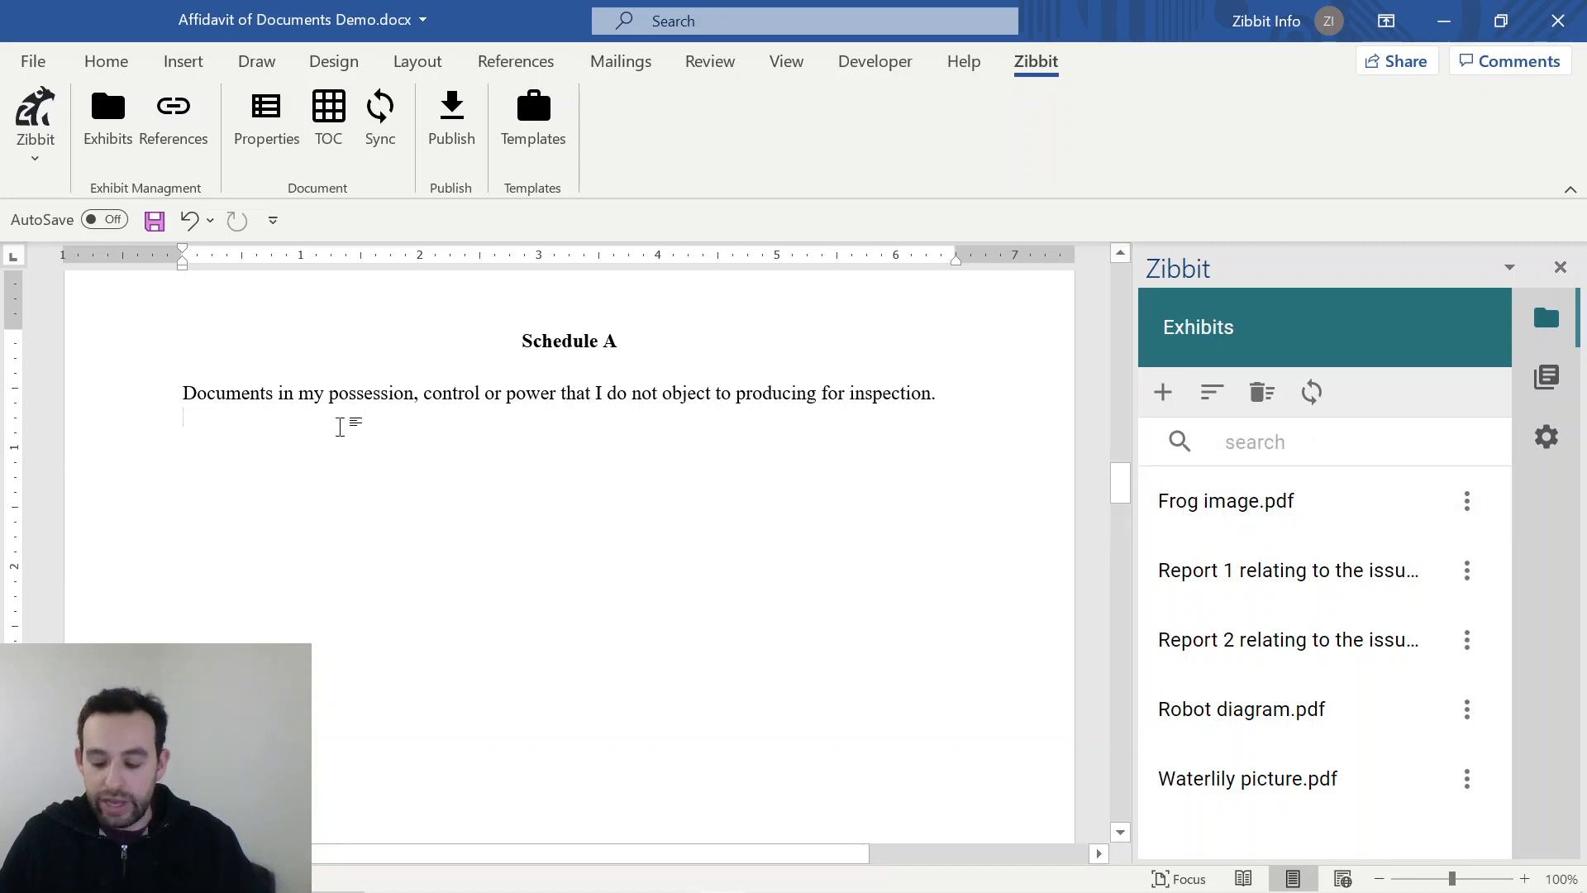
# Step: Insert a Zibbit table of contents on a new line below the Schedule A introductory sentence
pyautogui.press('Return')
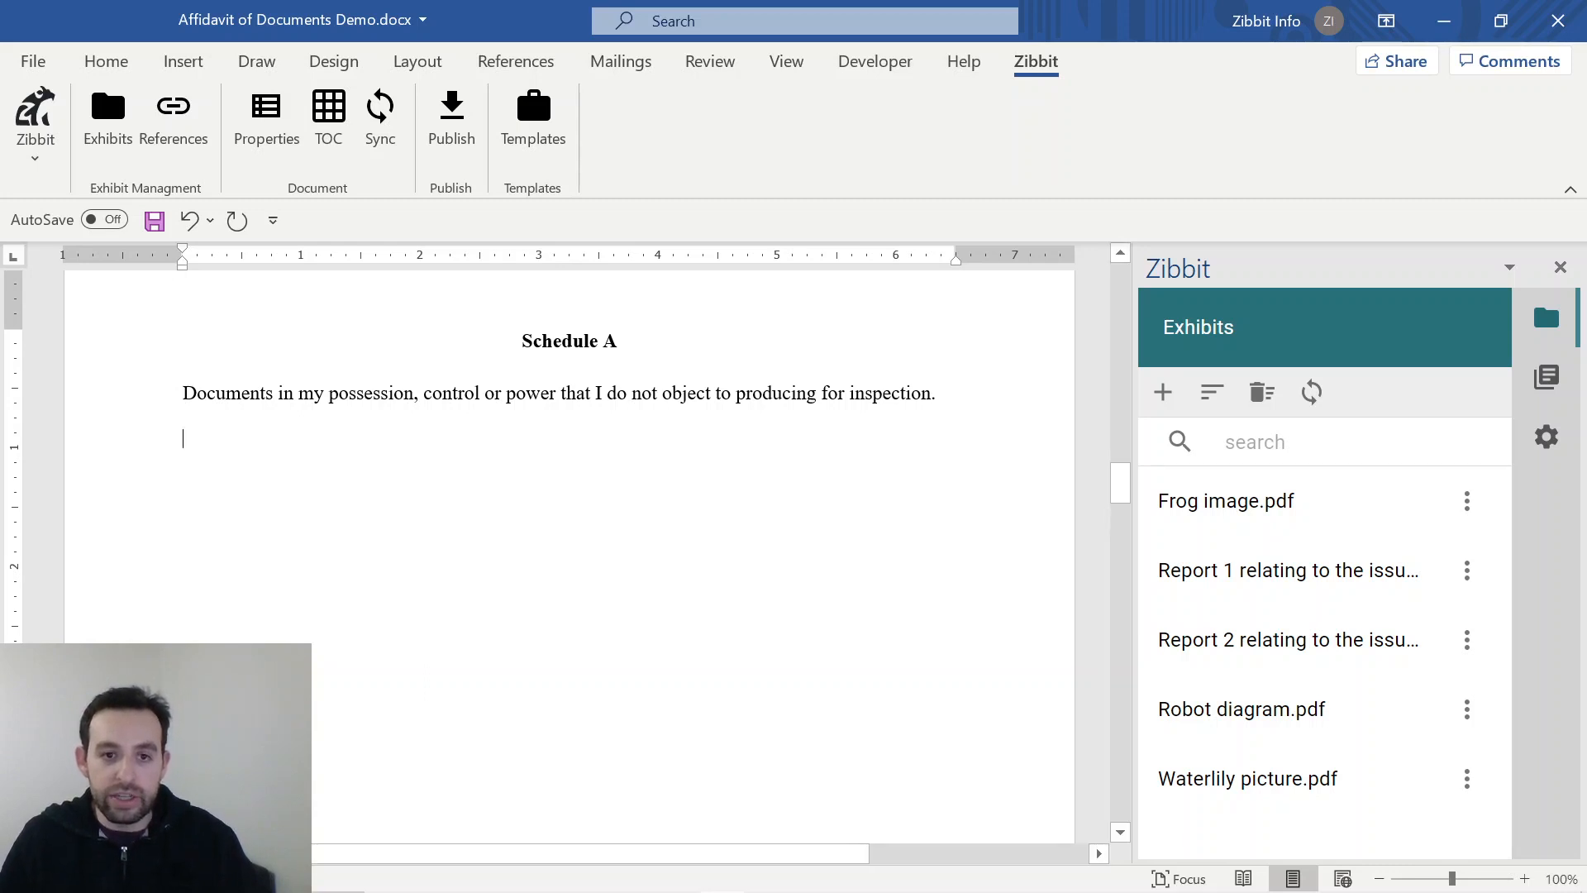
pyautogui.click(328, 113)
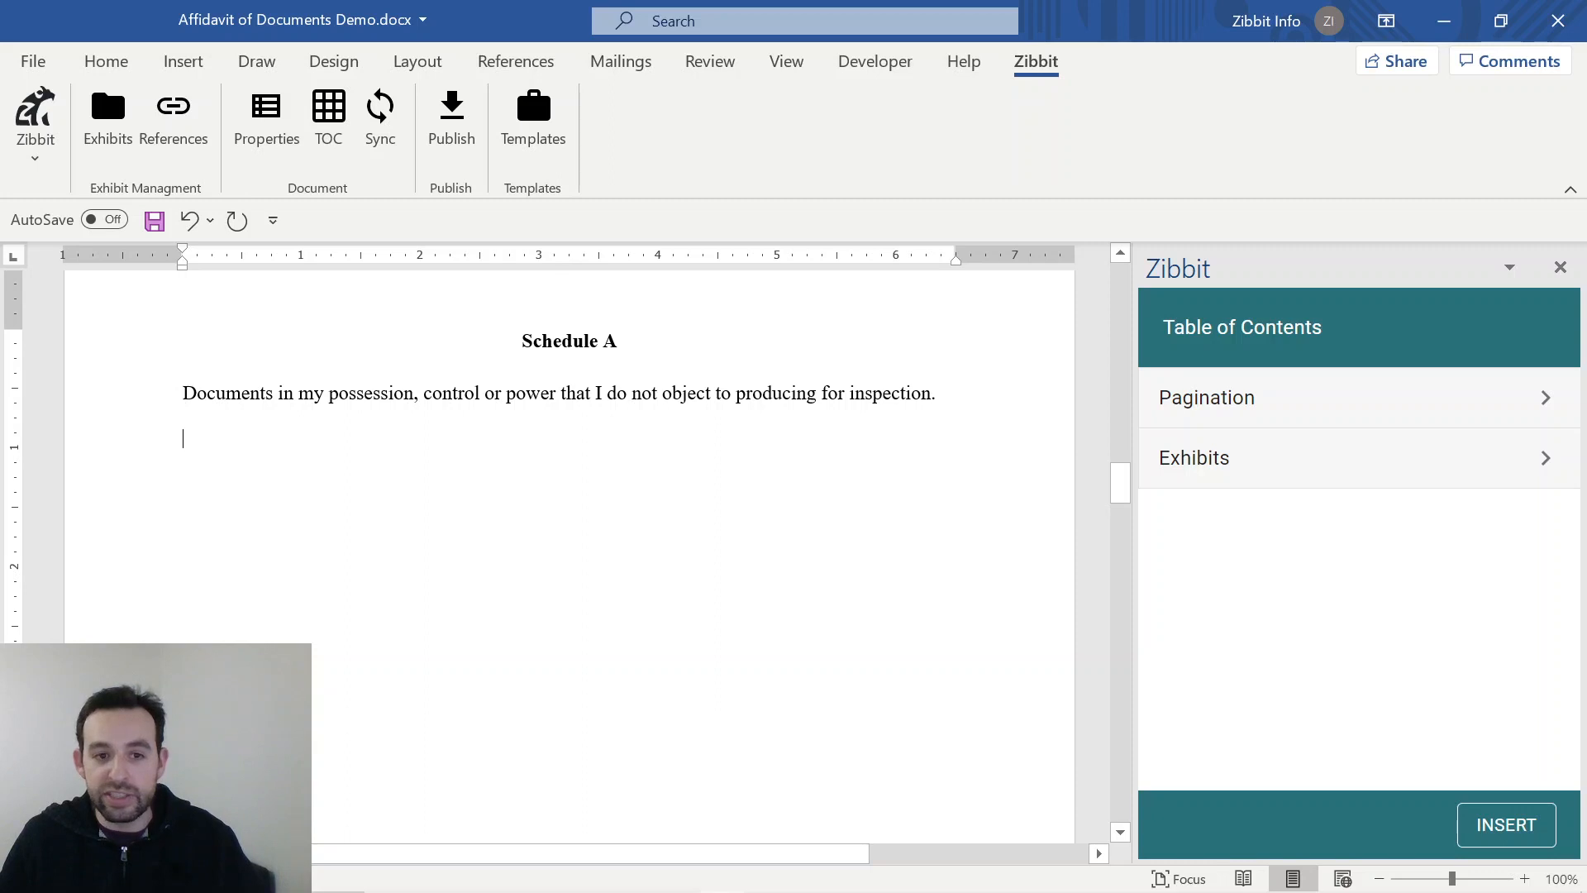
pyautogui.click(1519, 829)
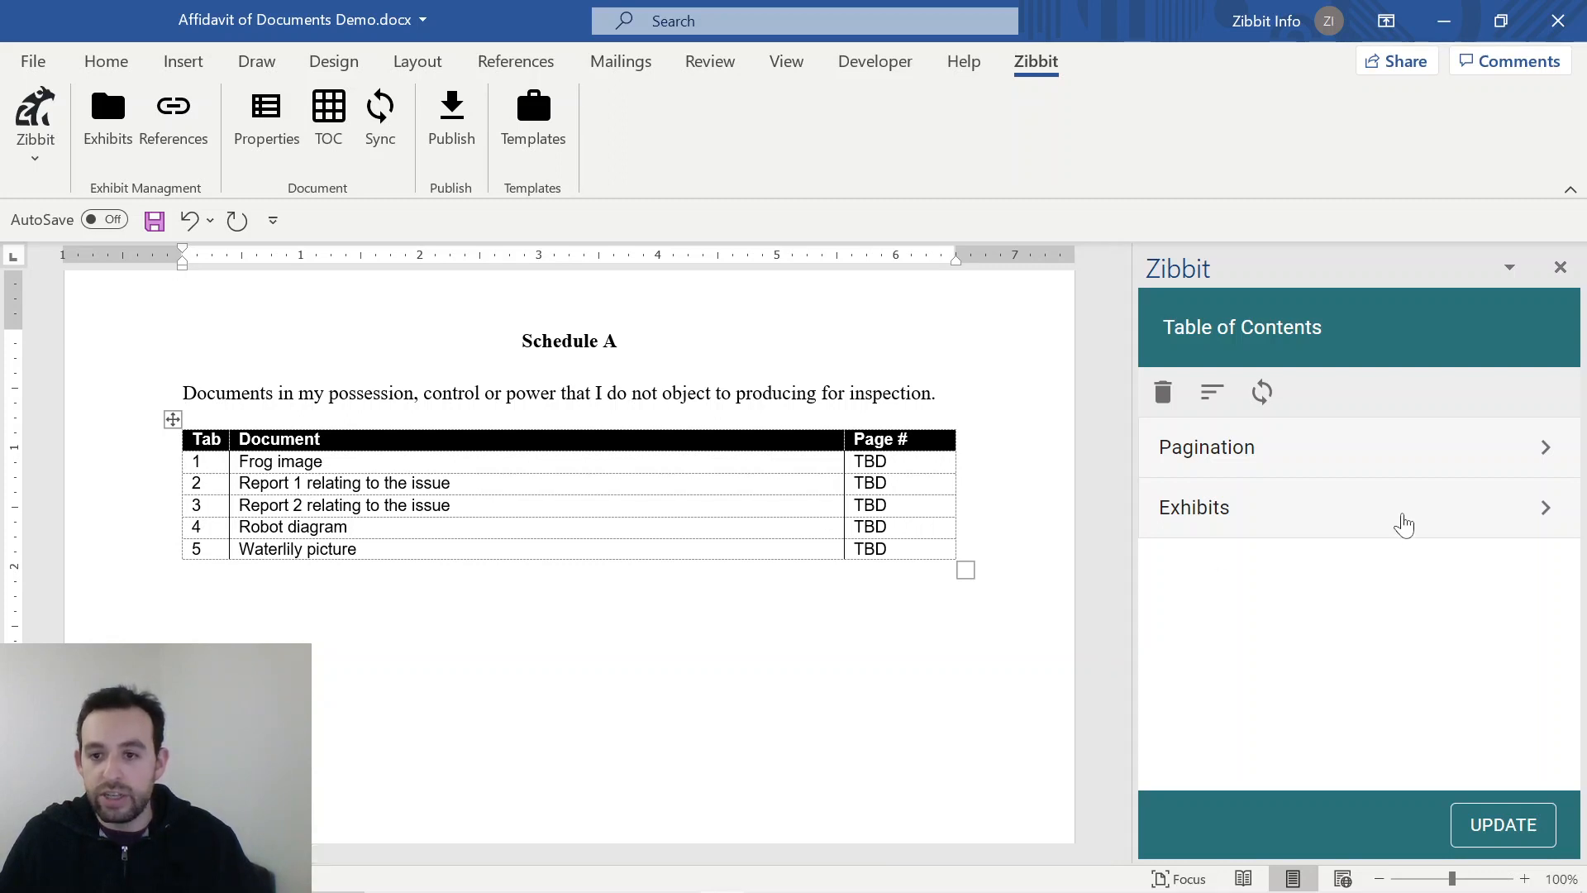
# Step: Exclude Frog image.pdf from the table's included exhibits and update the table of contents
pyautogui.click(1403, 523)
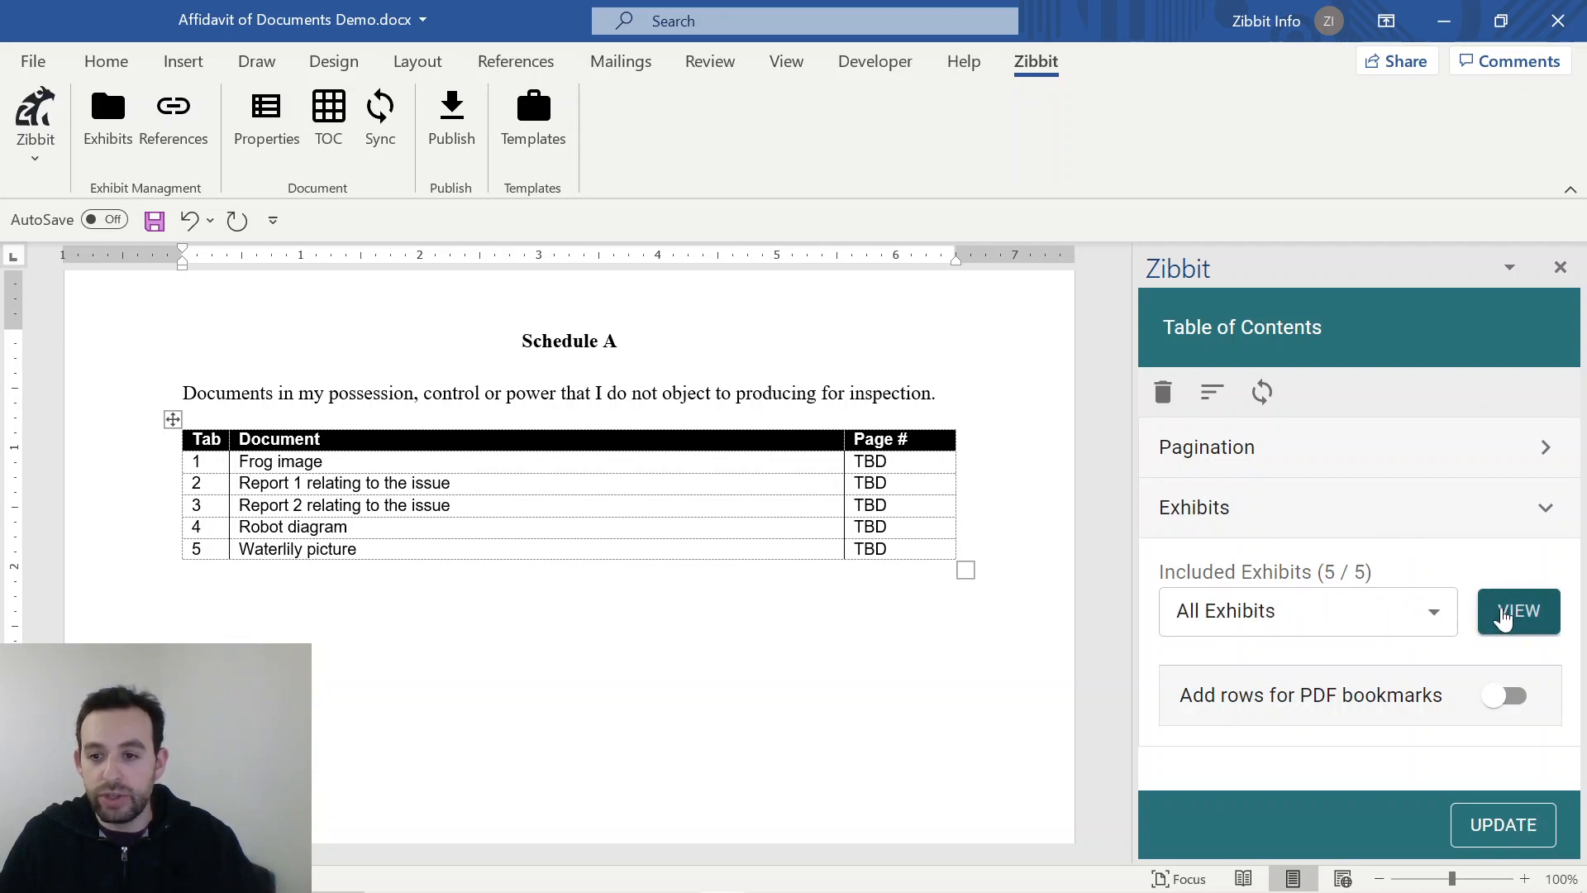
pyautogui.click(1505, 618)
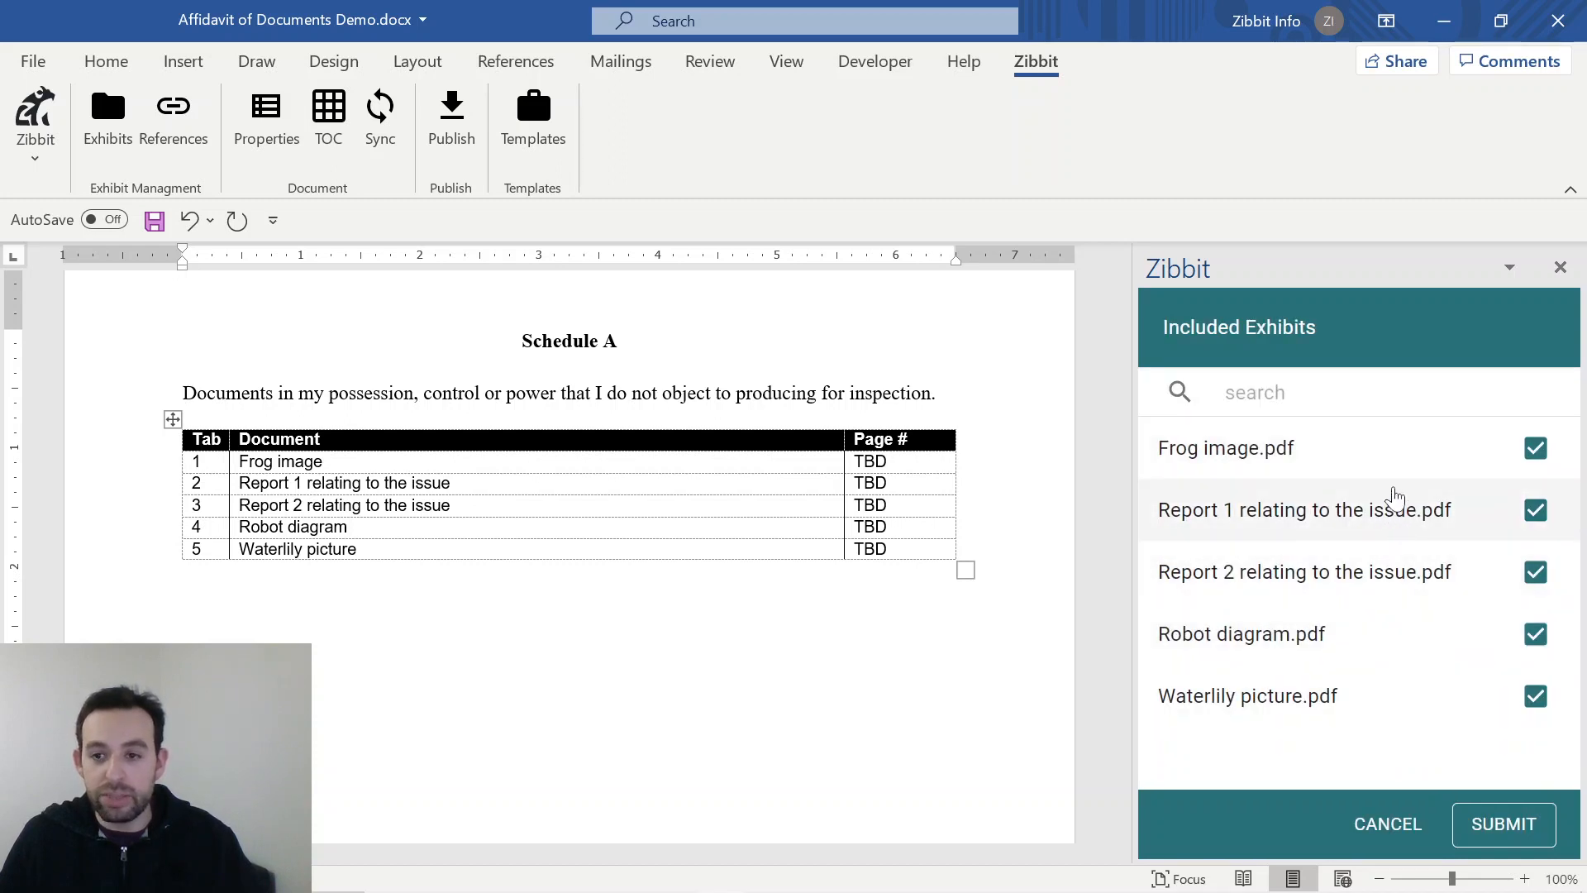
pyautogui.click(1398, 468)
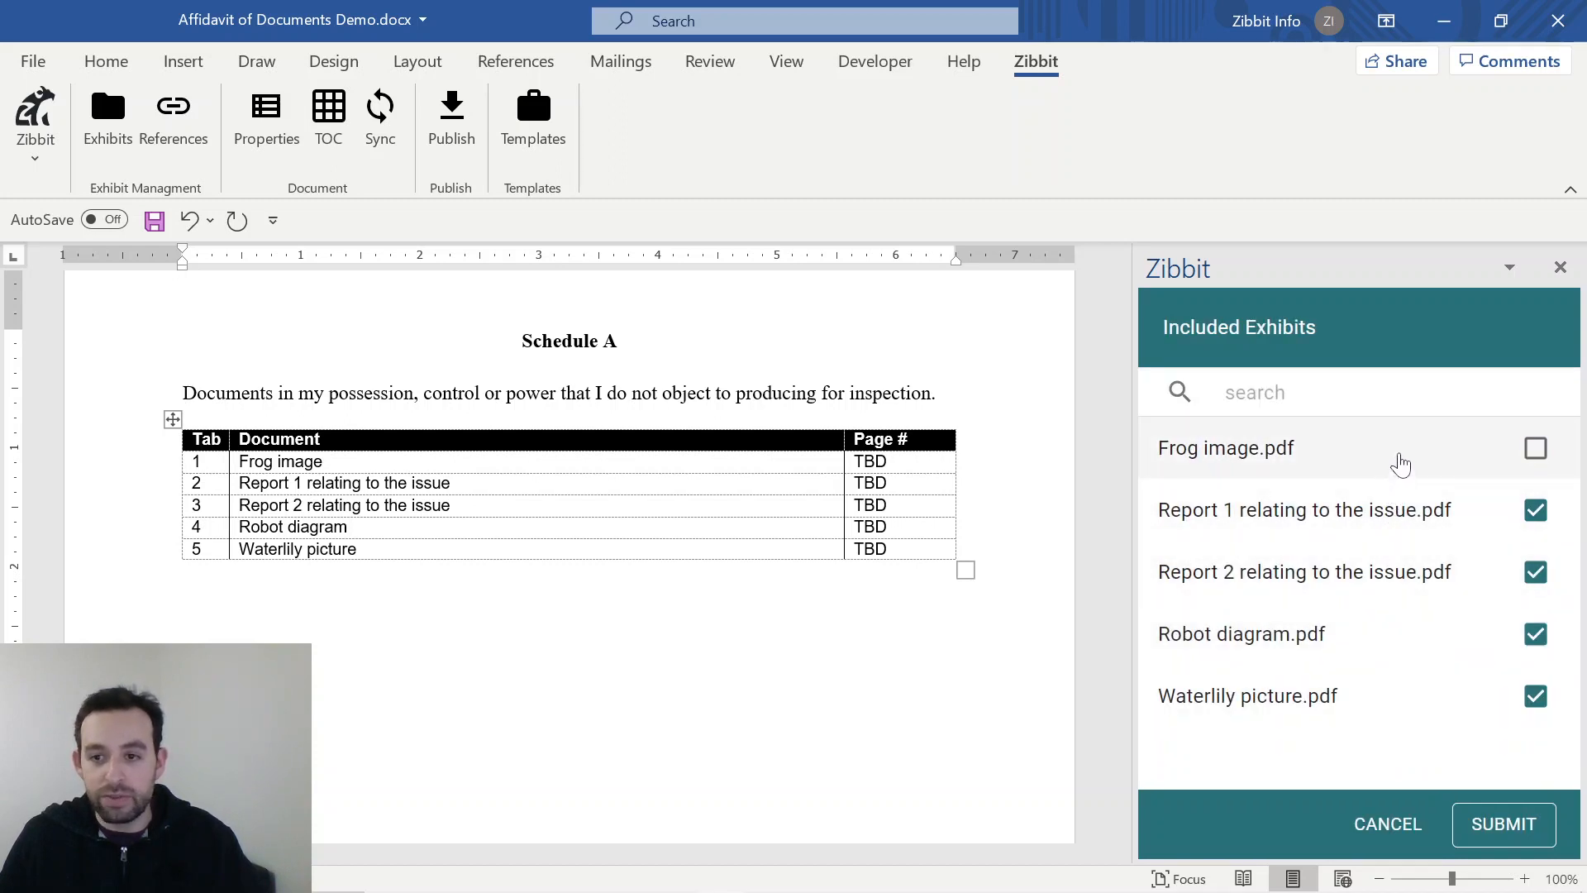
pyautogui.click(1519, 837)
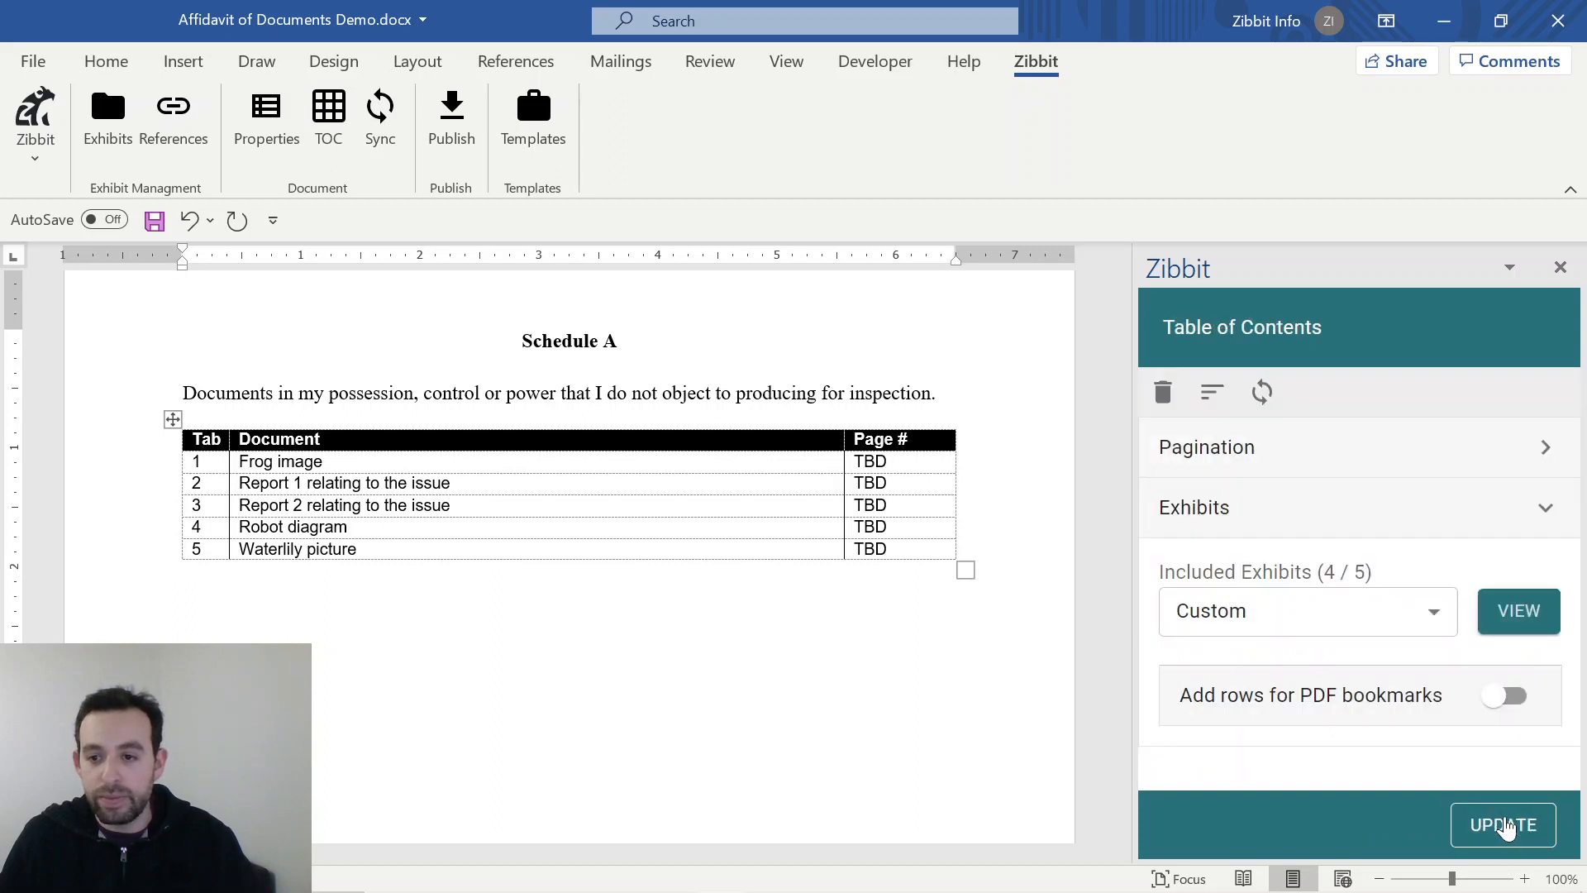
pyautogui.click(1504, 820)
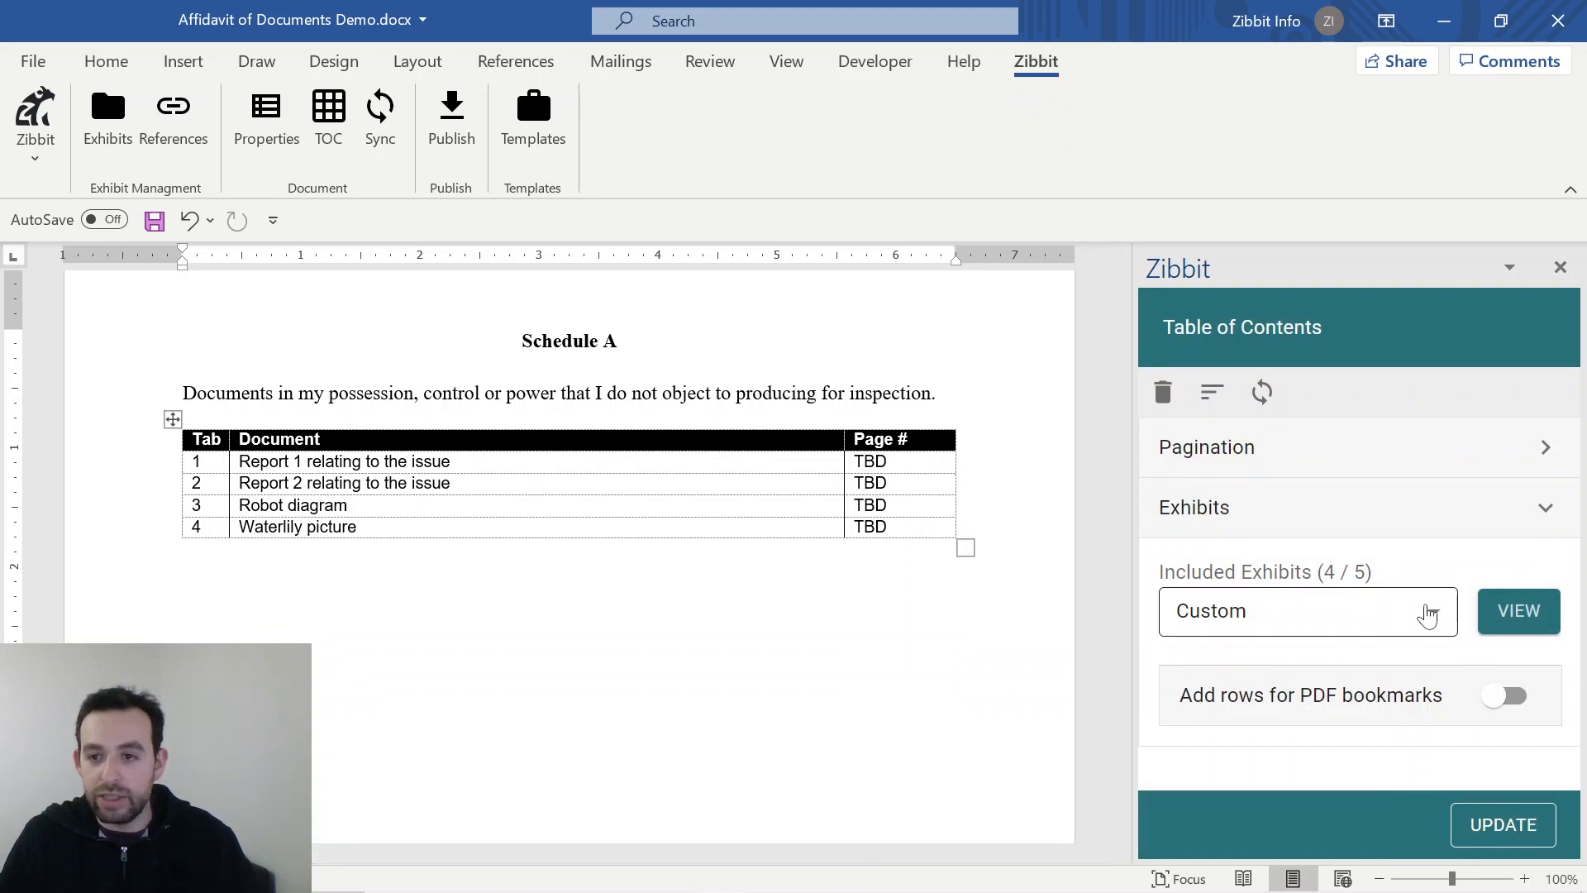
# Step: Set the included exhibits back to All Exhibits and update the table of contents
pyautogui.click(1429, 611)
pyautogui.click(1301, 674)
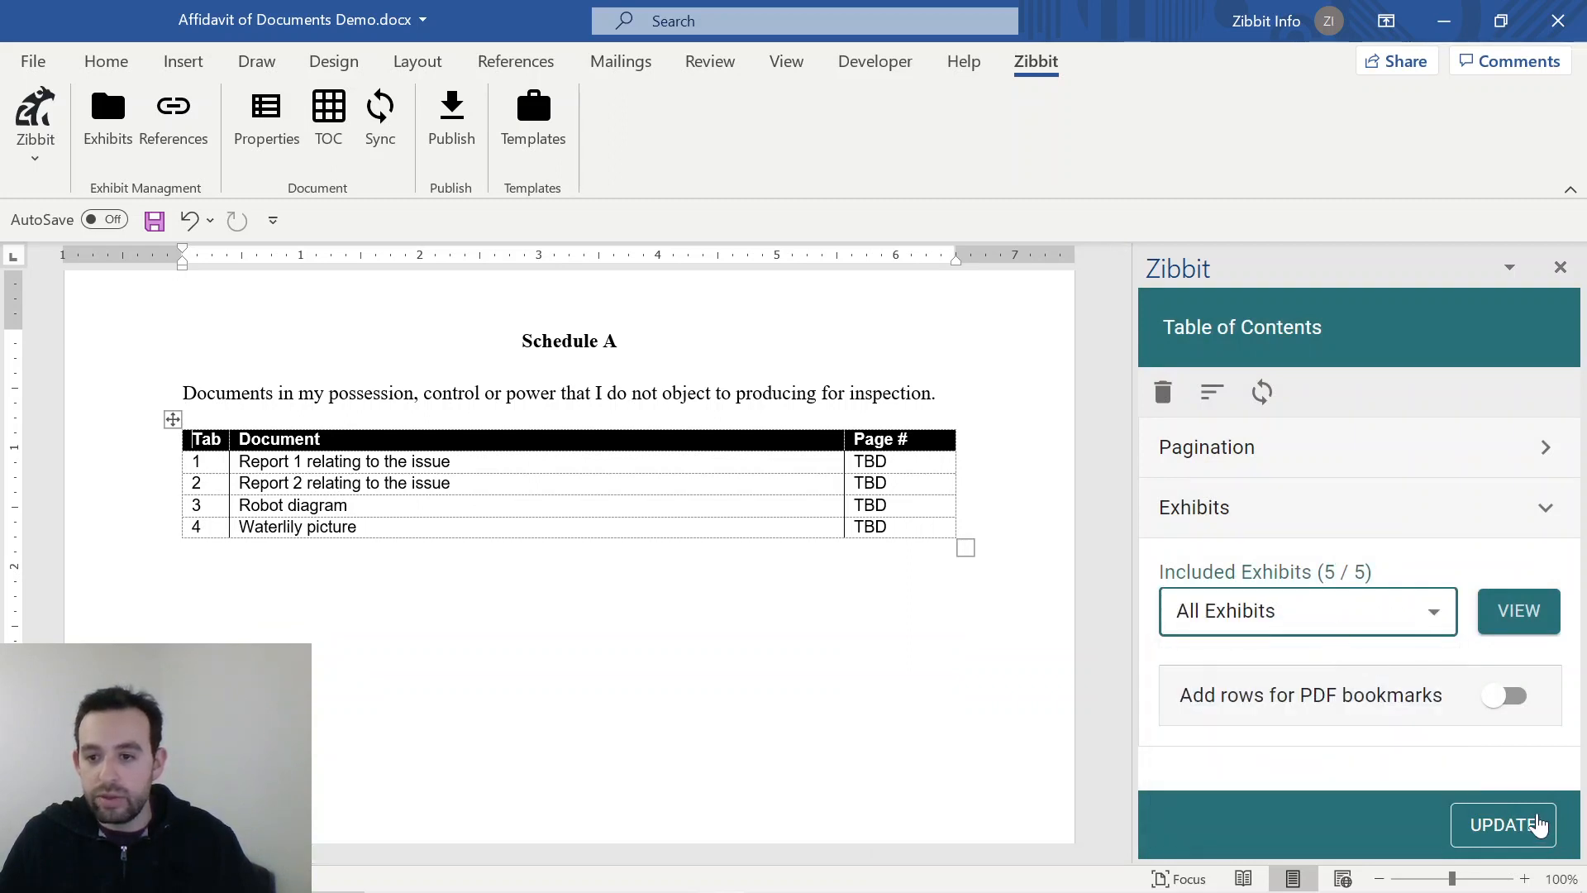
pyautogui.click(1533, 823)
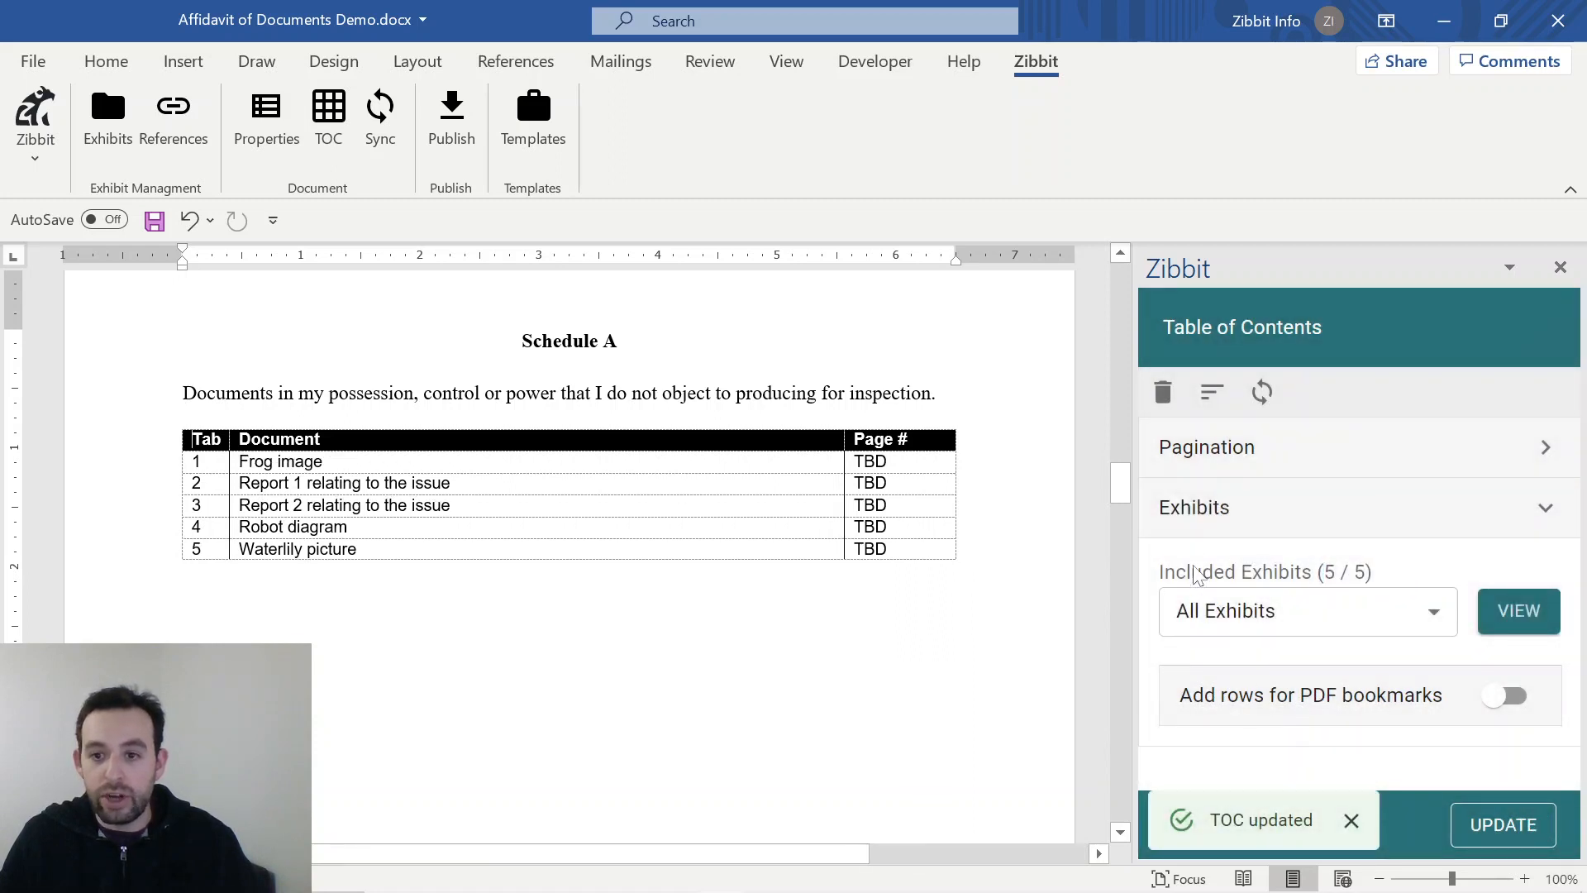
pyautogui.click(1197, 528)
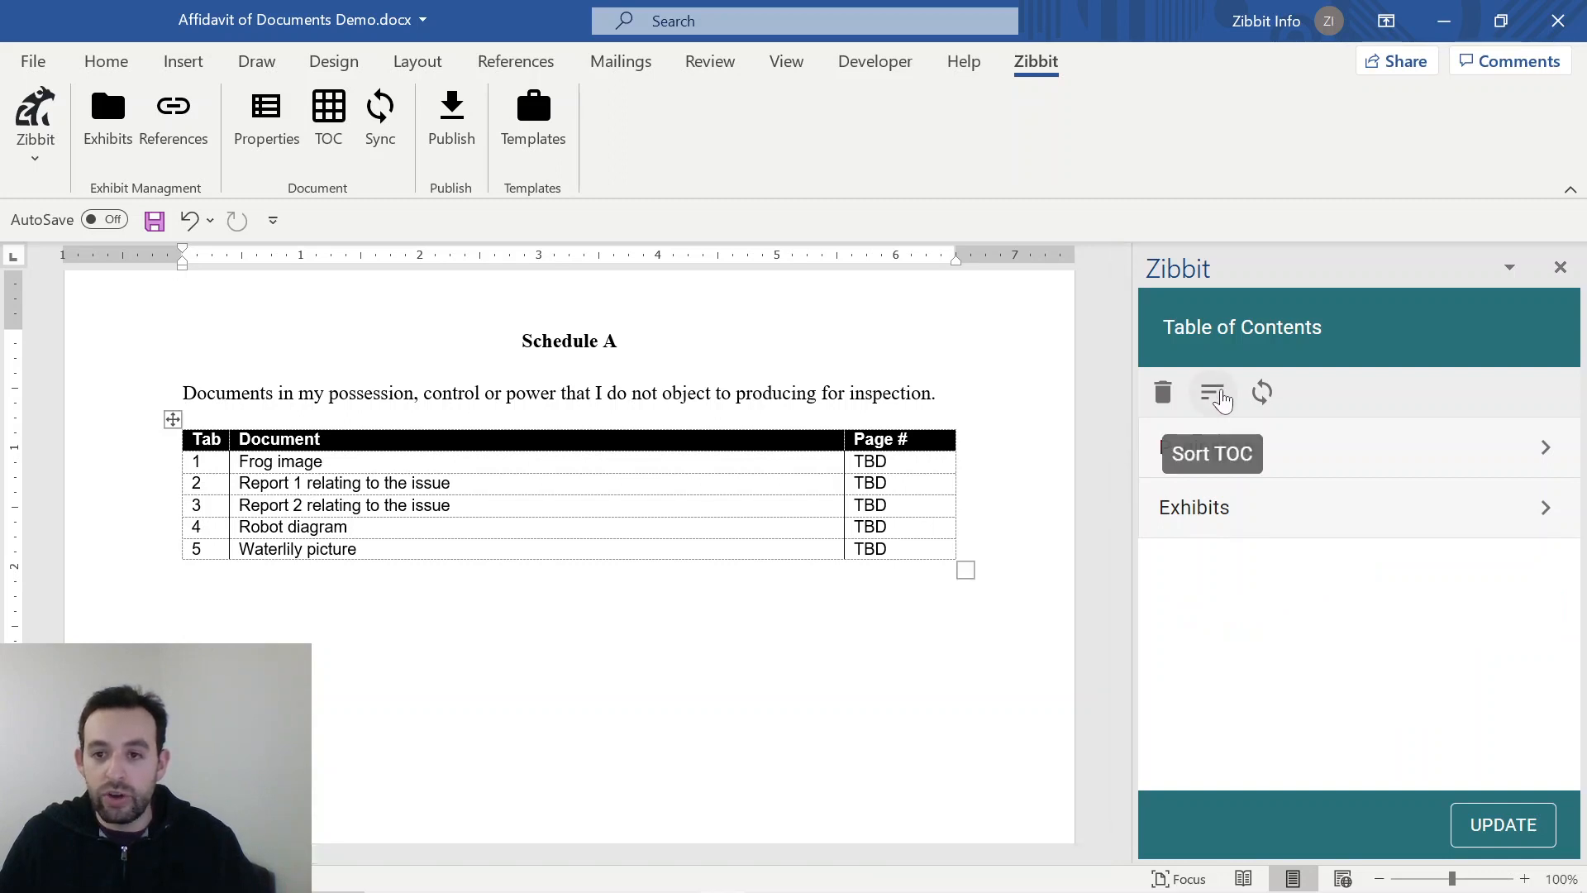
# Step: Reorder the exhibits so Frog image.pdf follows Report 2 relating to the issue.pdf, and save the order
pyautogui.click(1213, 394)
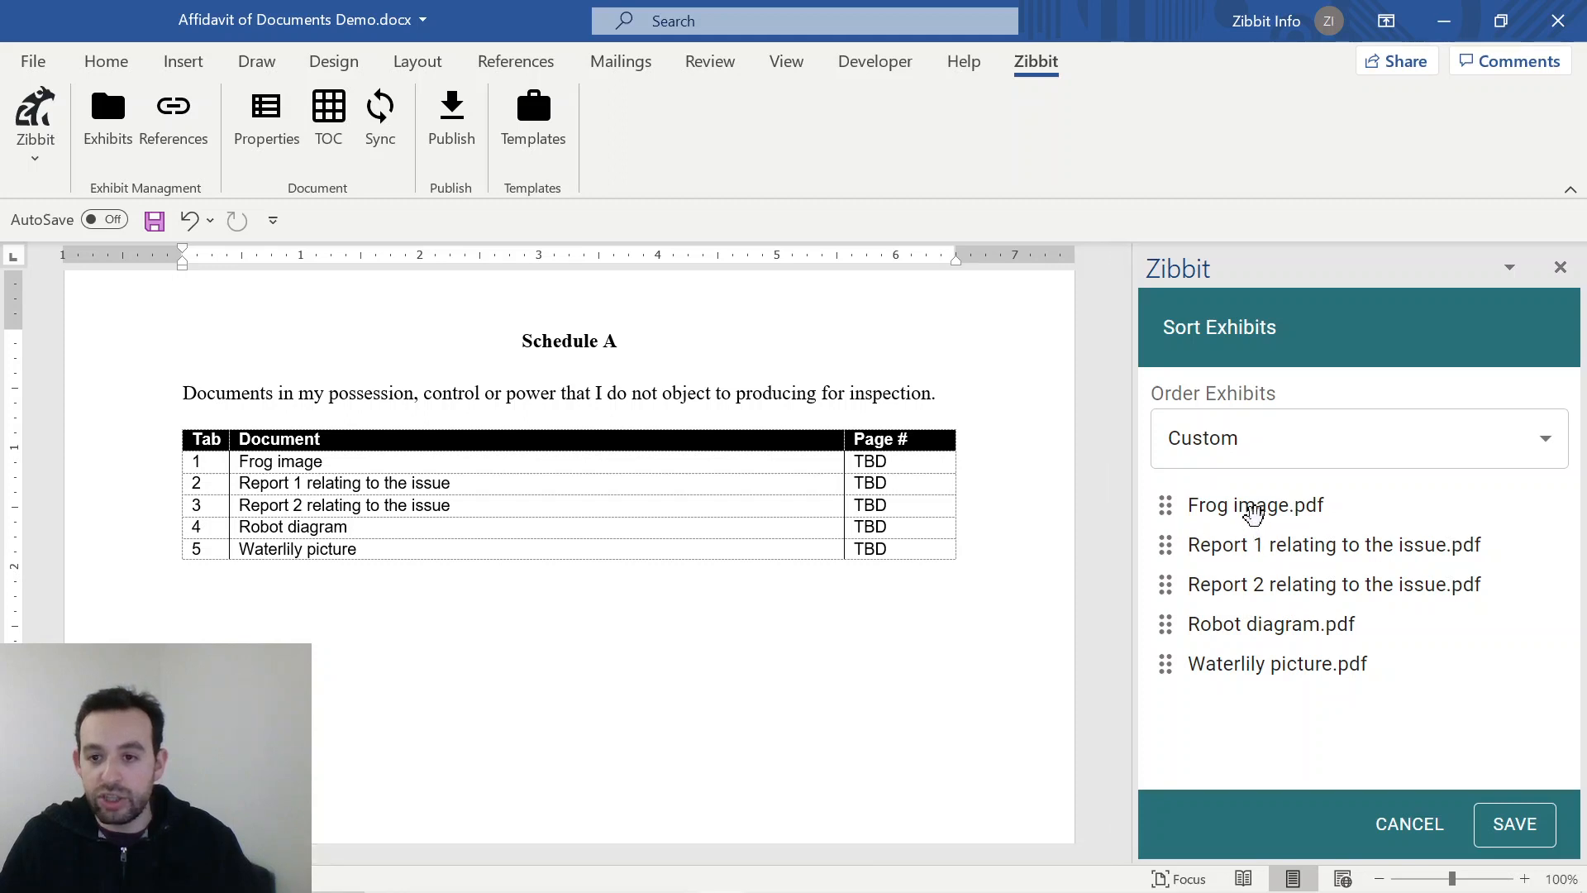
pyautogui.moveTo(1253, 504); pyautogui.dragTo(1200, 565)
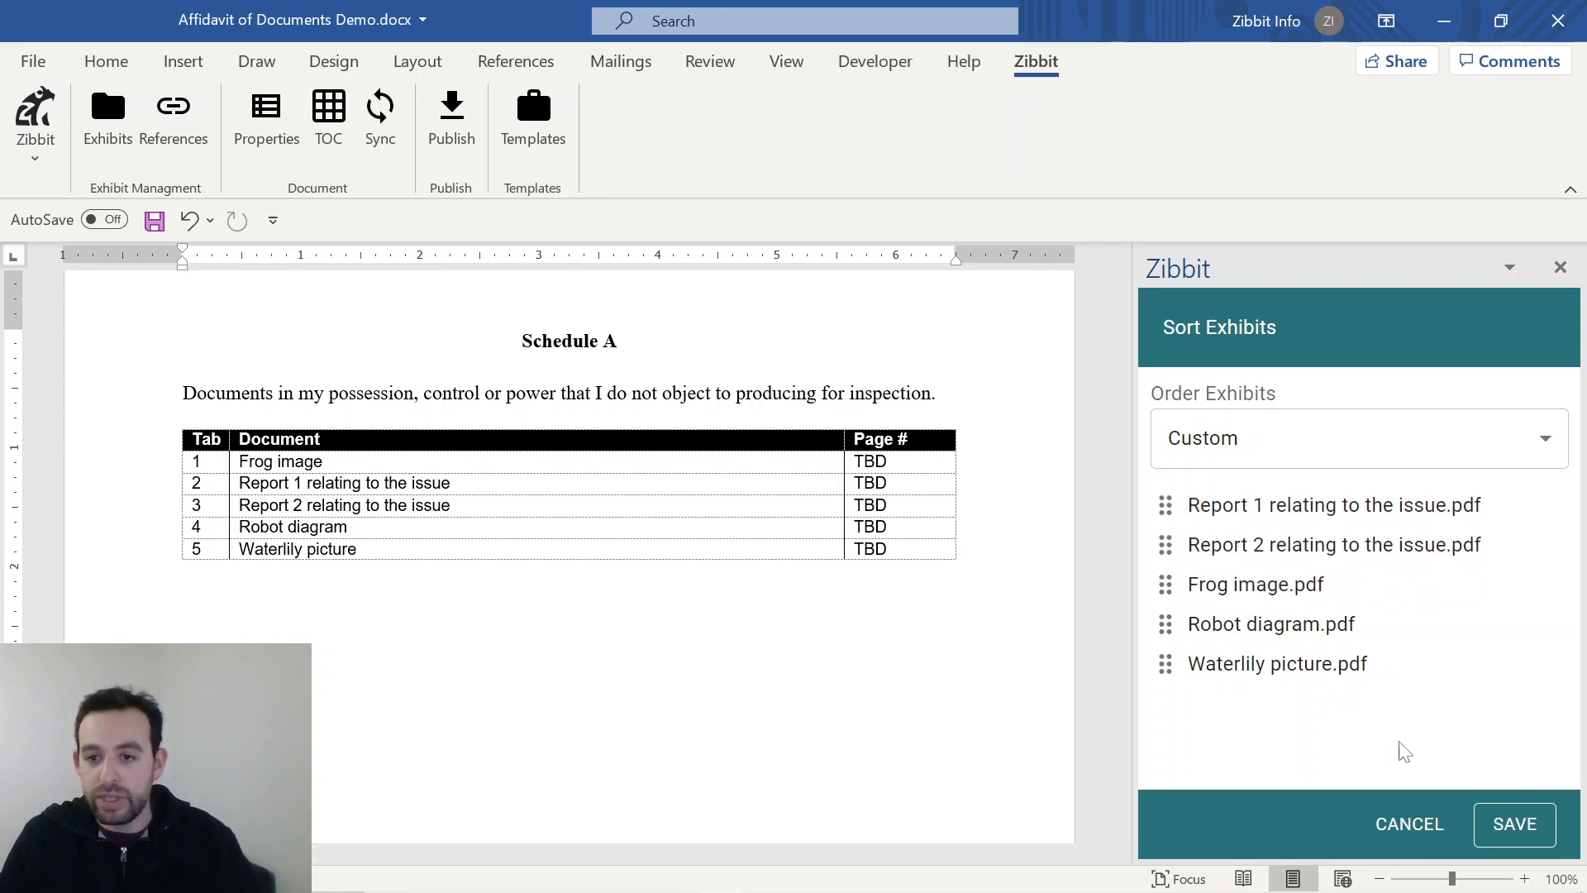
pyautogui.click(1520, 829)
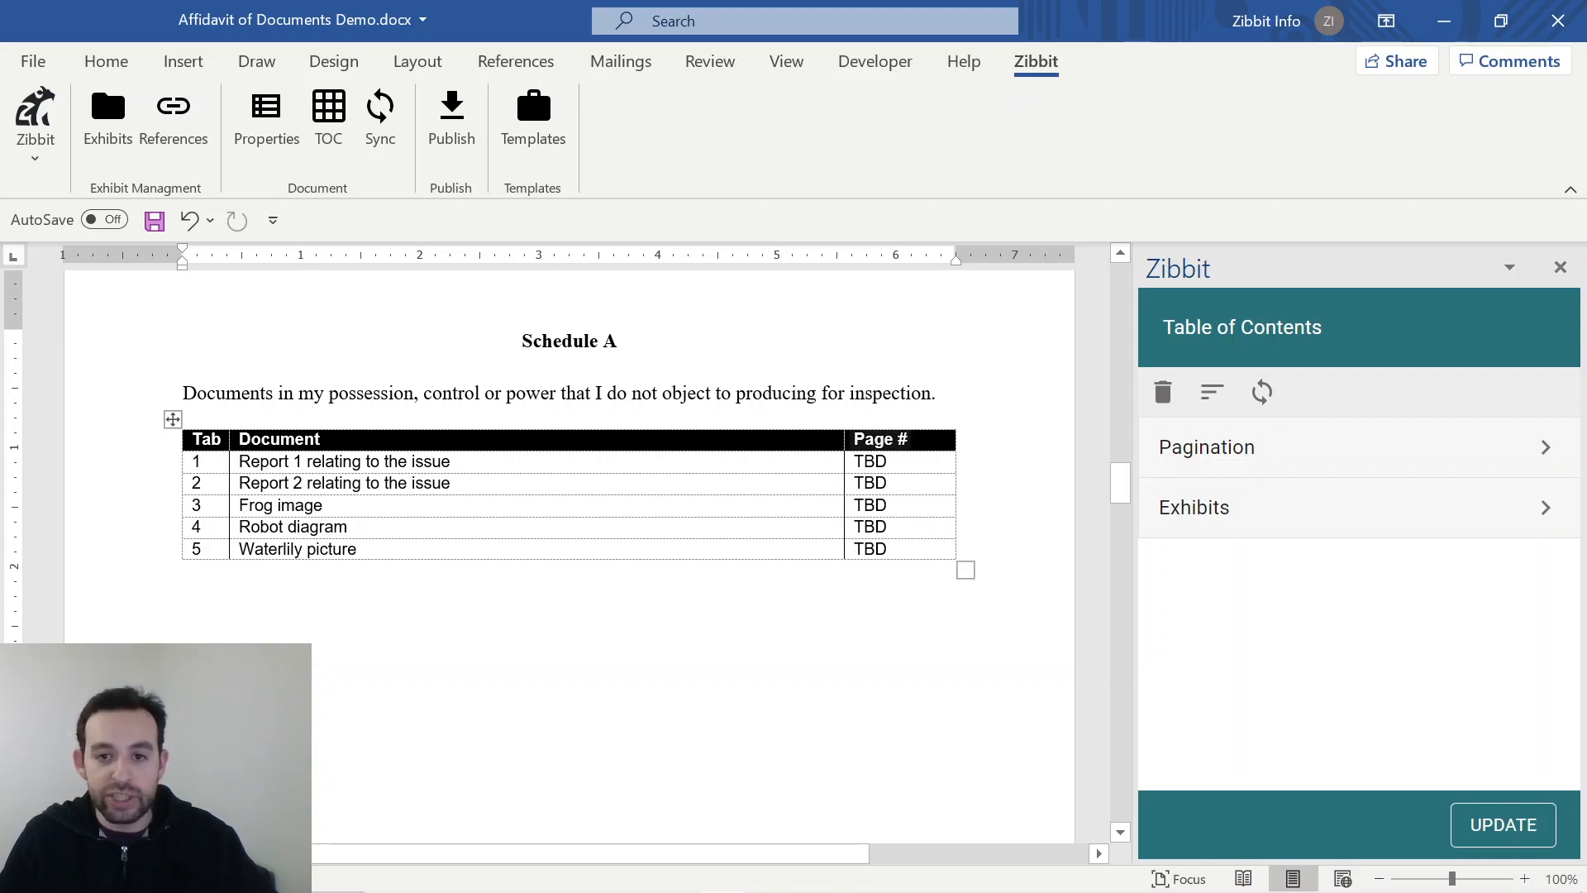
# Step: Delete the Page # column from the exhibit table and insert a blank column after the Document column
pyautogui.click(894, 425)
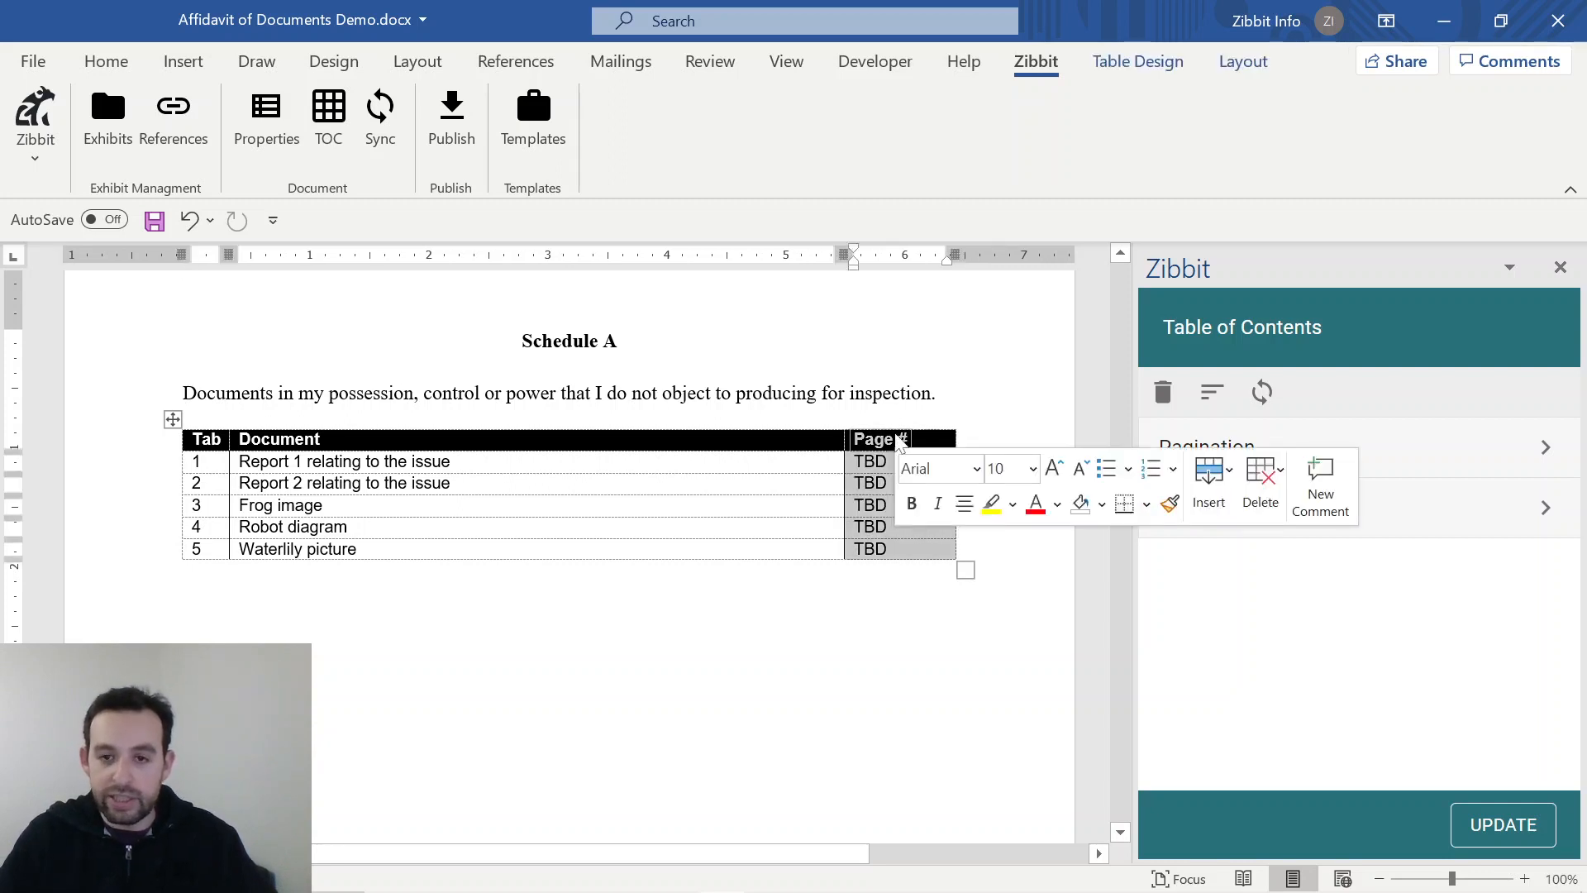
pyautogui.press('BackSpace')
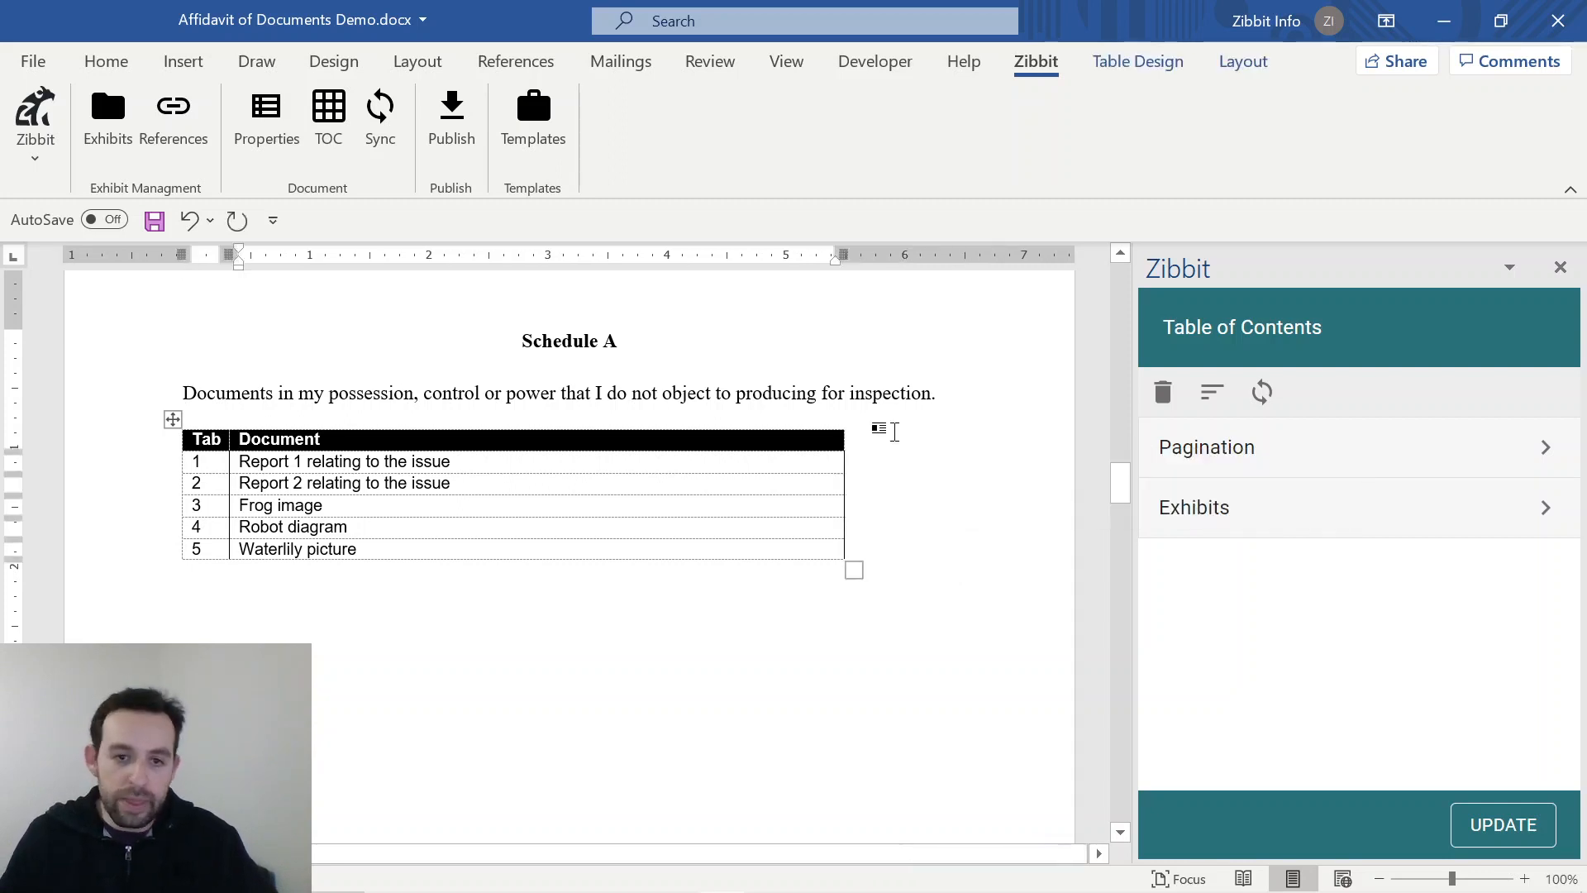
pyautogui.hotkey('ctrl', 'z')
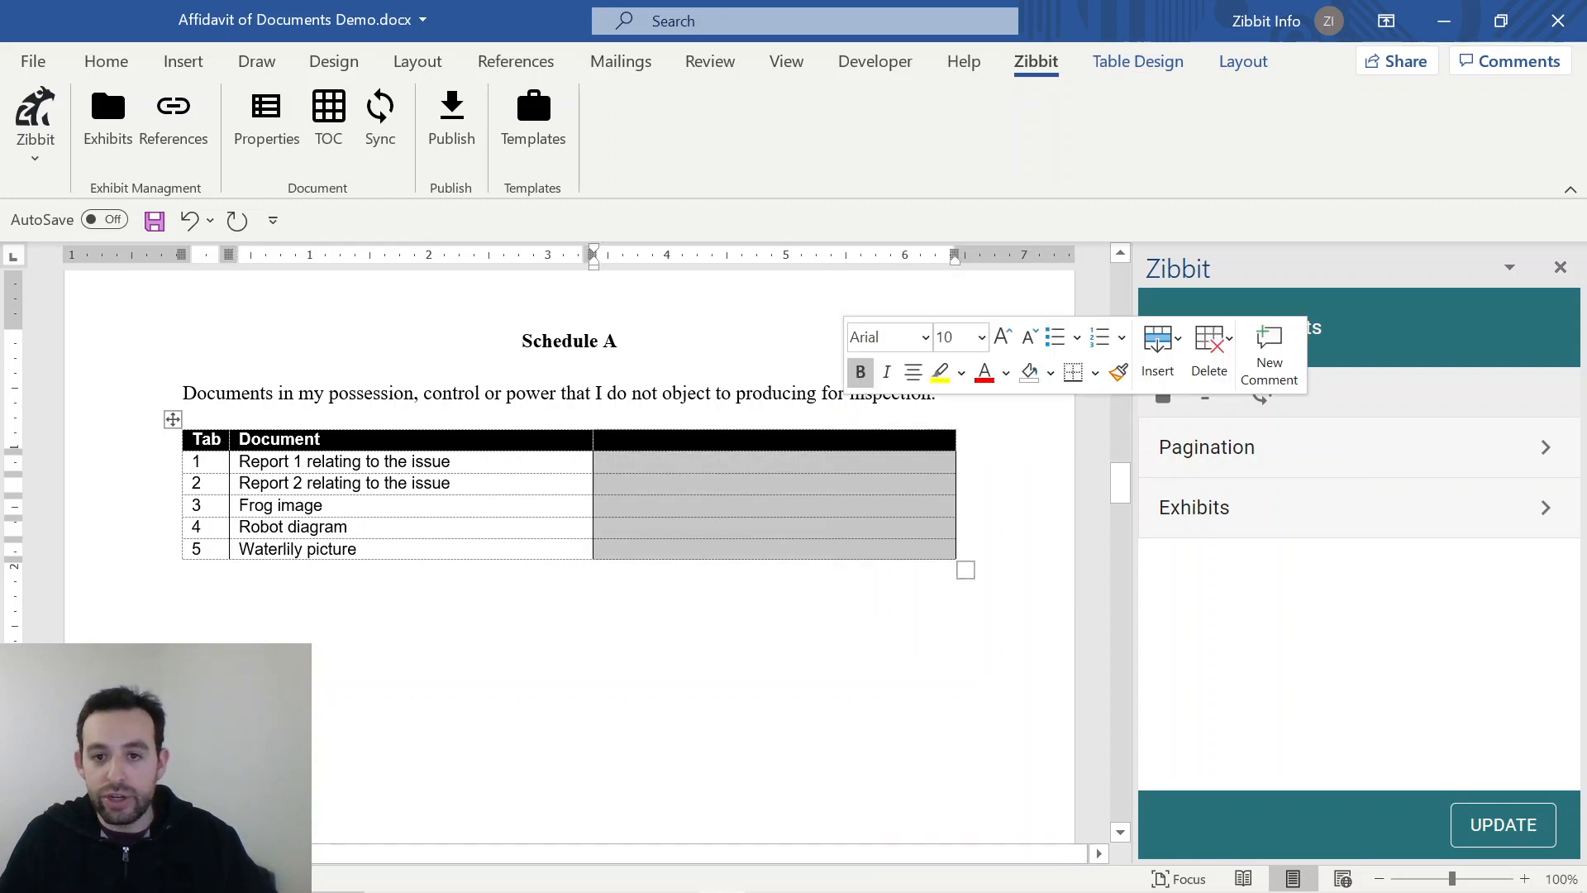
# Step: Narrow the blank last column by widening the Document column, and enter Date as its header
pyautogui.click(689, 438)
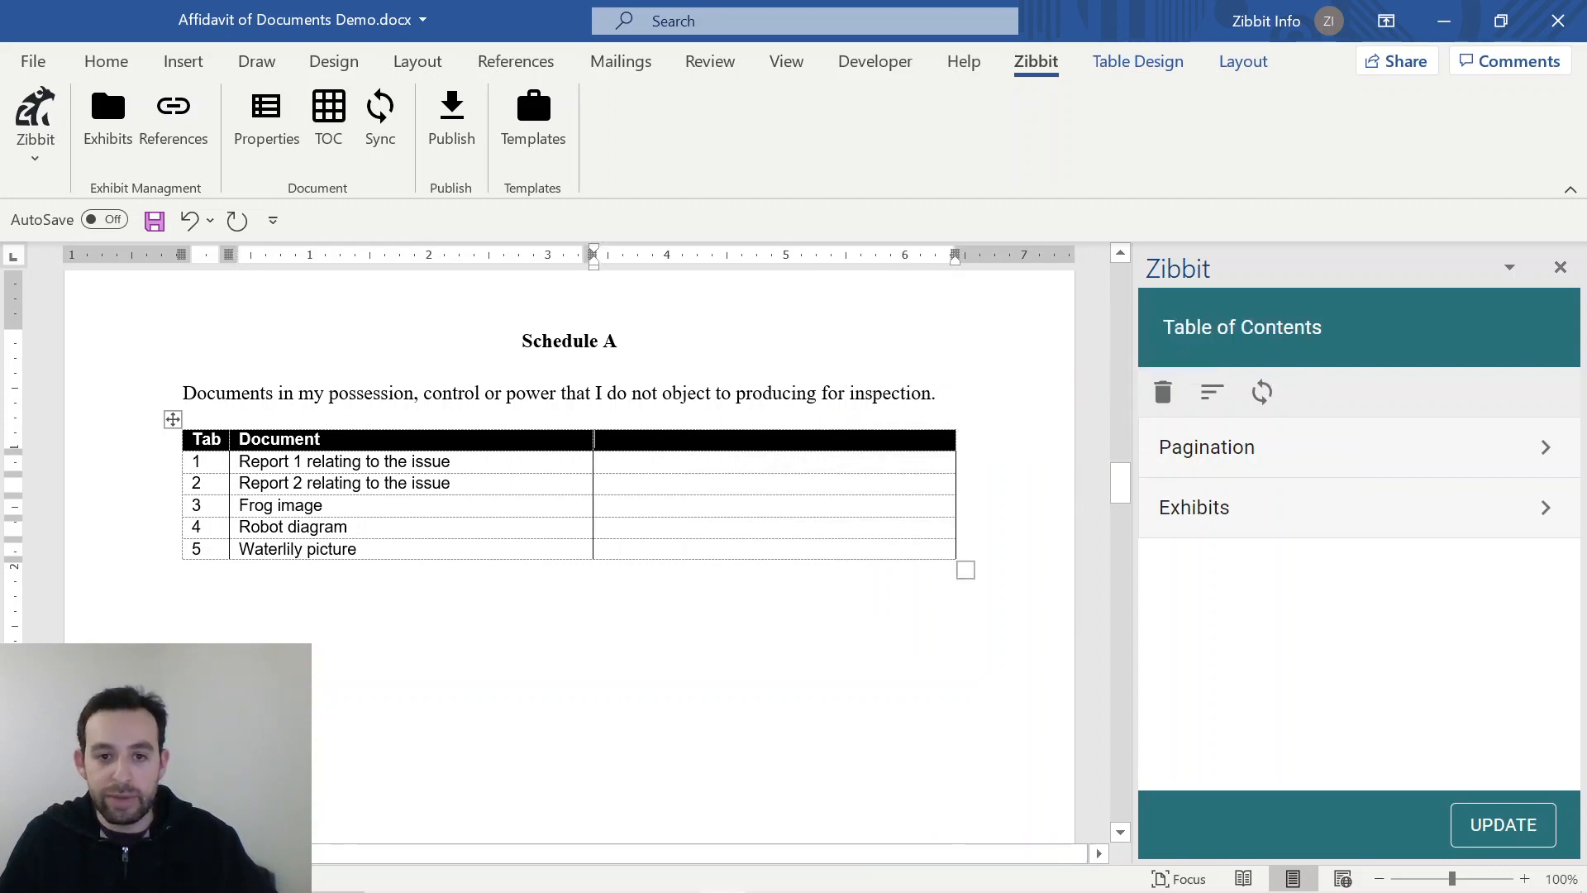
pyautogui.moveTo(592, 438); pyautogui.dragTo(791, 451)
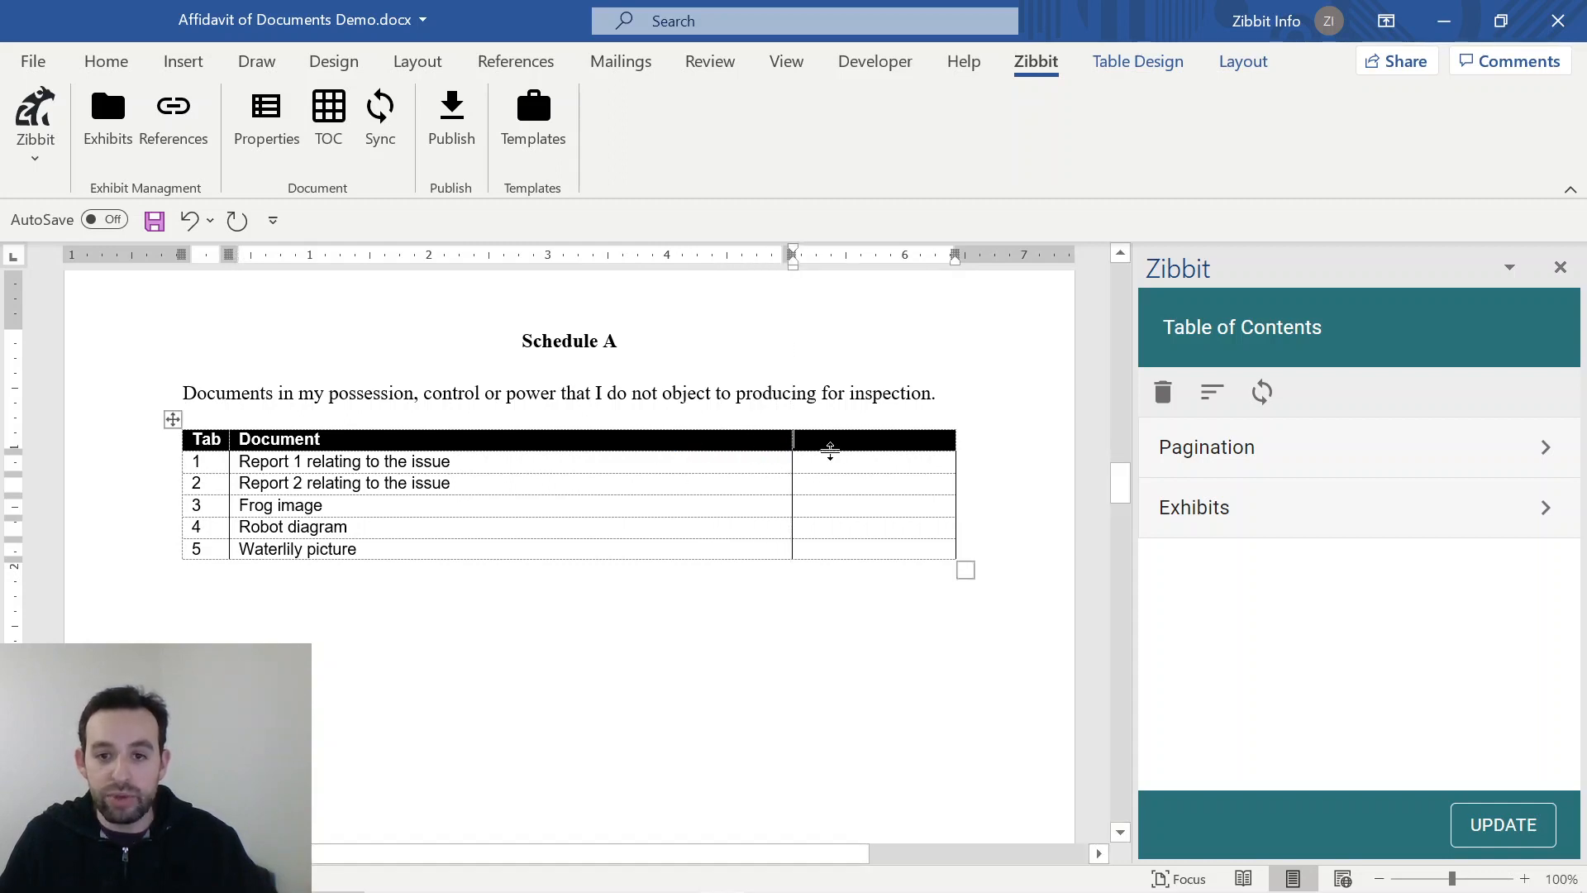
pyautogui.click(870, 444)
pyautogui.write('Daty')
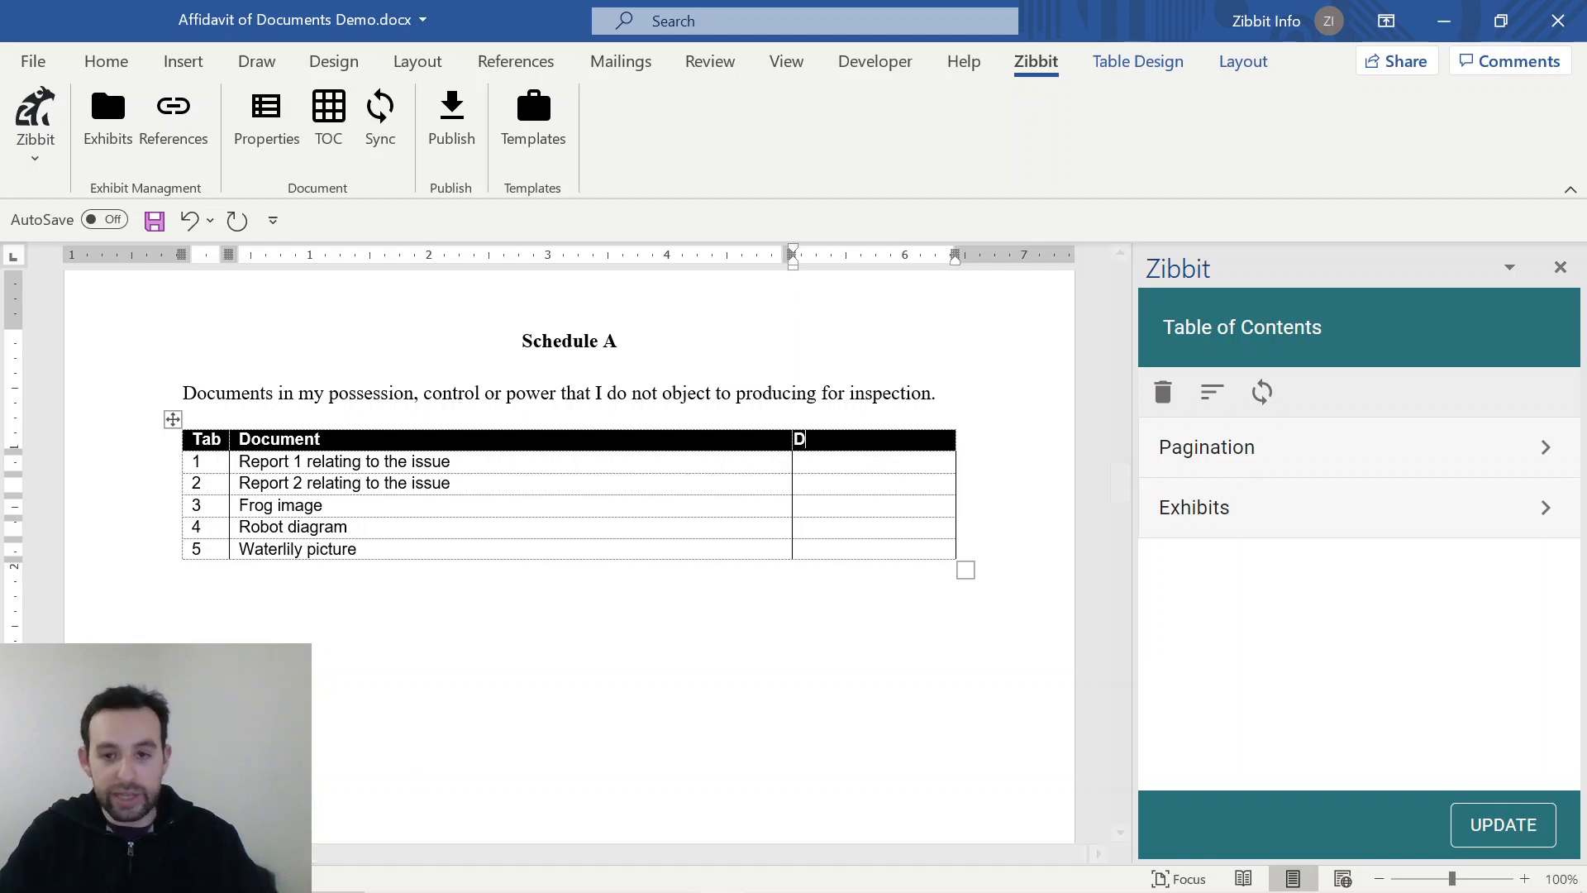
pyautogui.press('Tab')
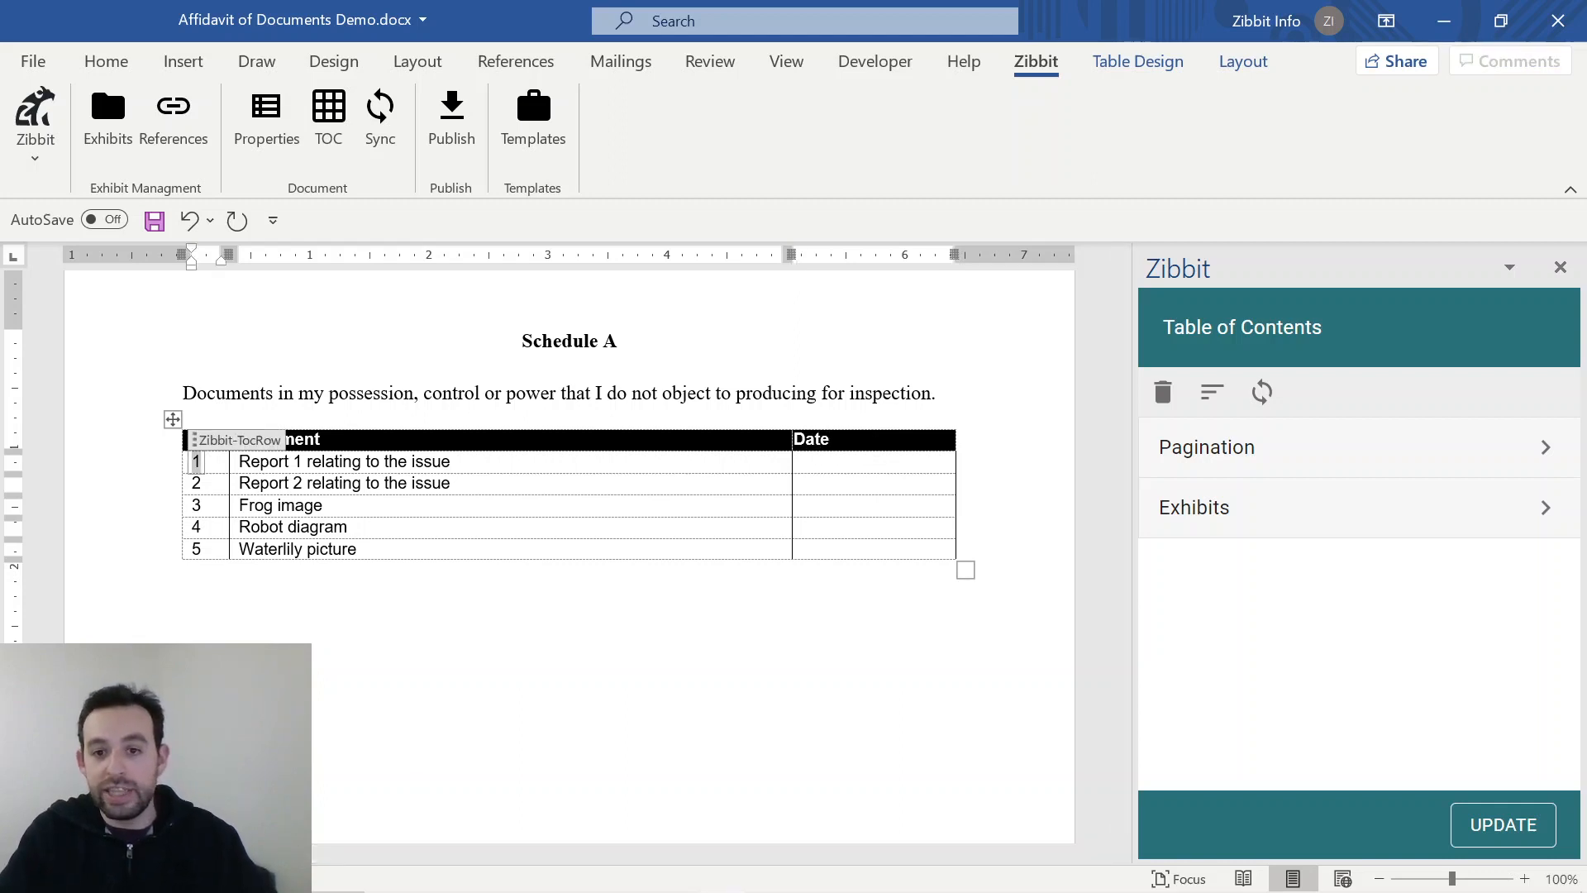
# Step: Enter the date 2024-02-17 in the Date column for Report 1 relating to the issue
pyautogui.click(861, 463)
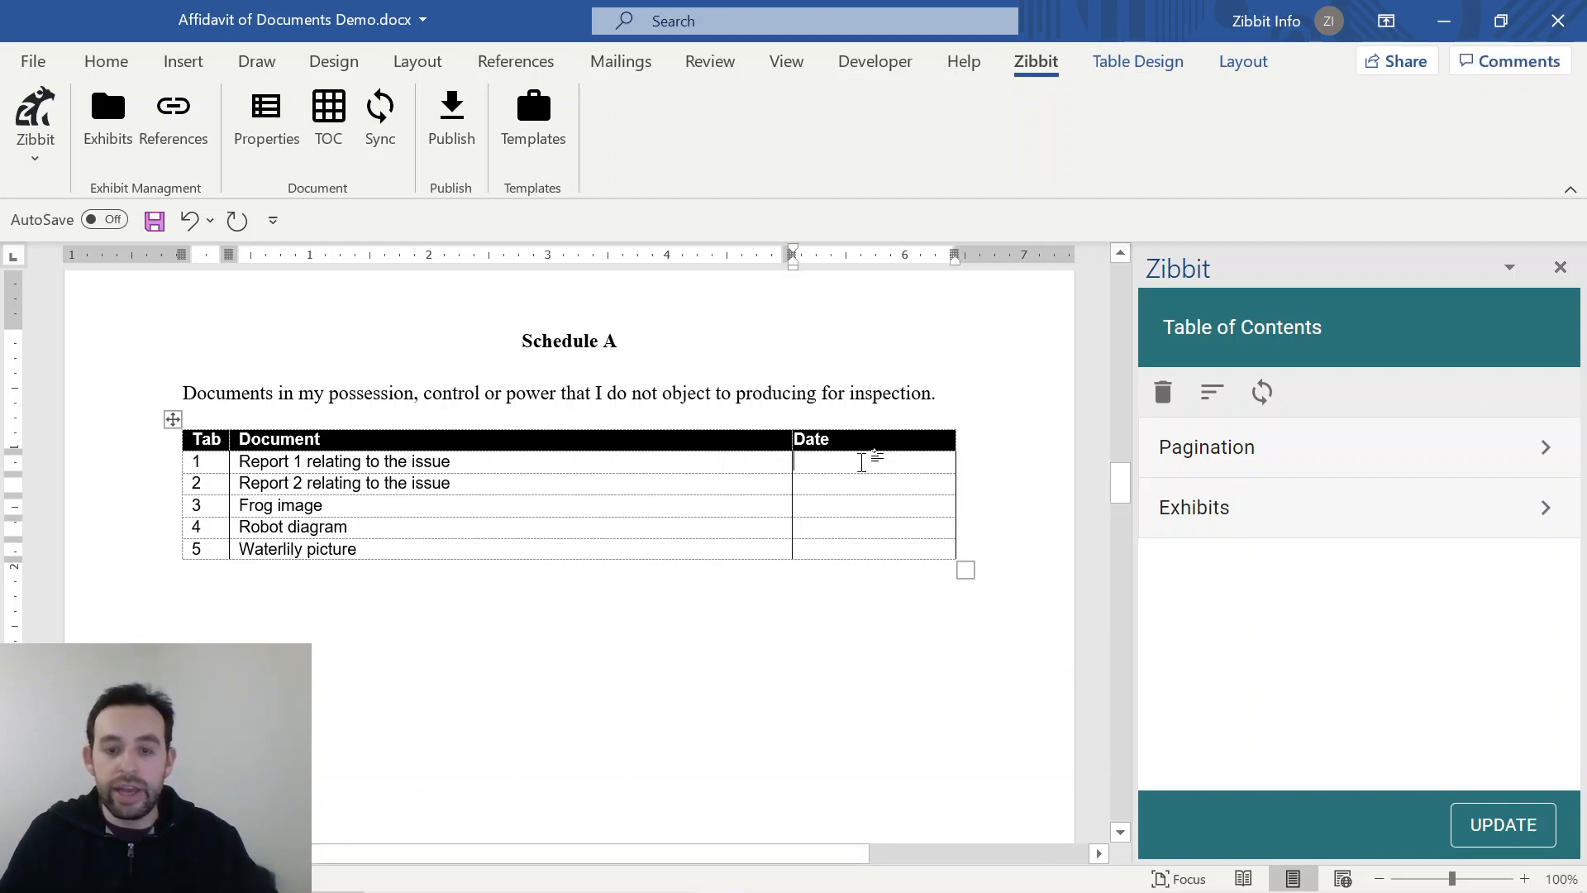
pyautogui.write('202')
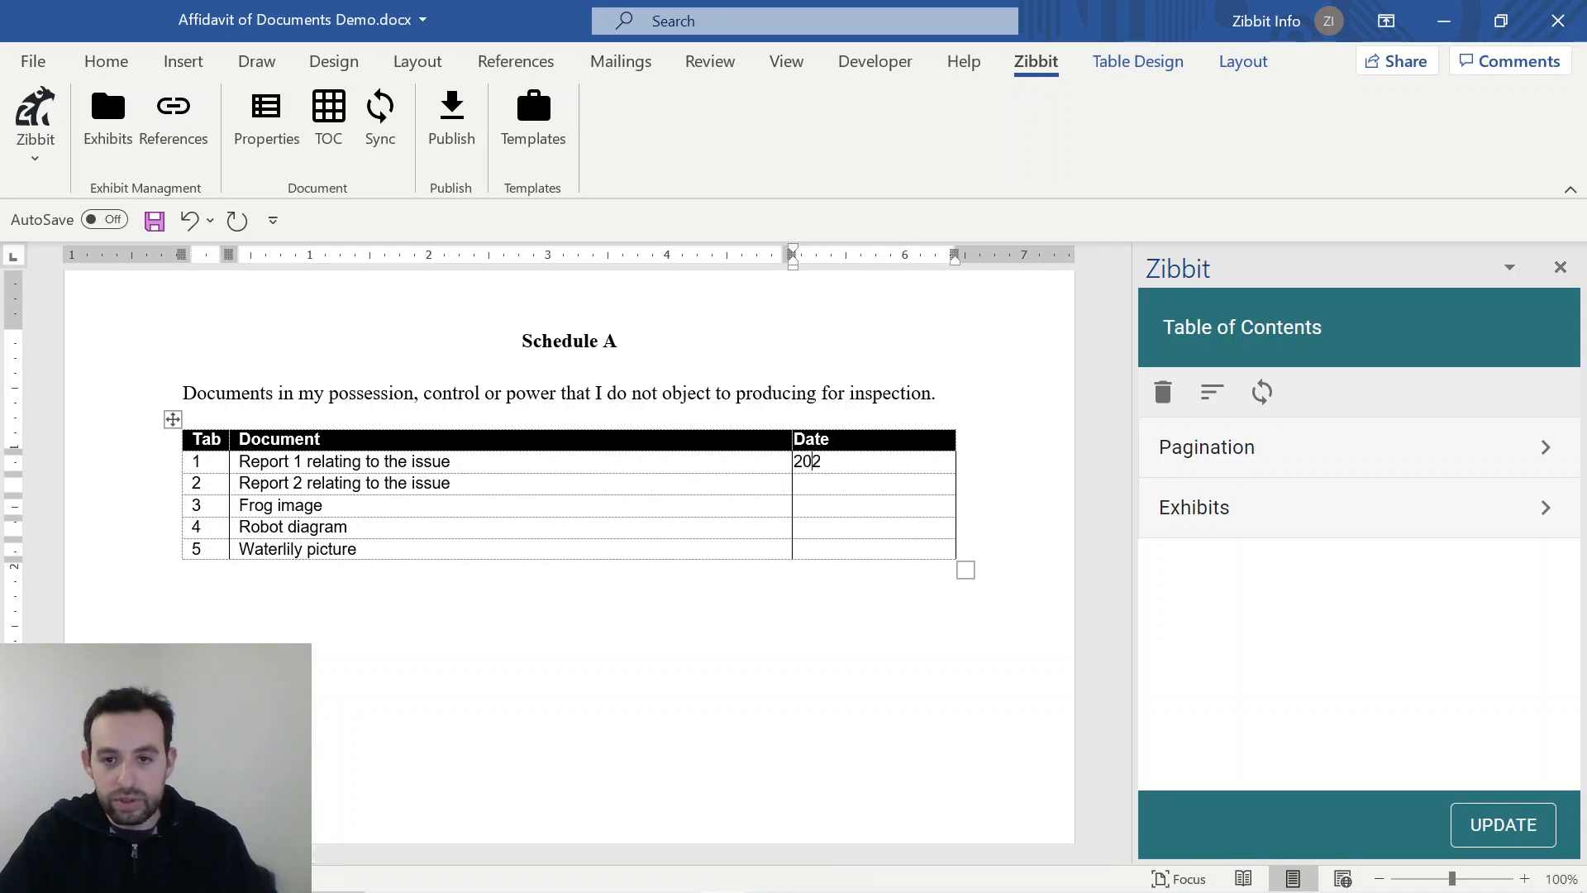
pyautogui.write('4-')
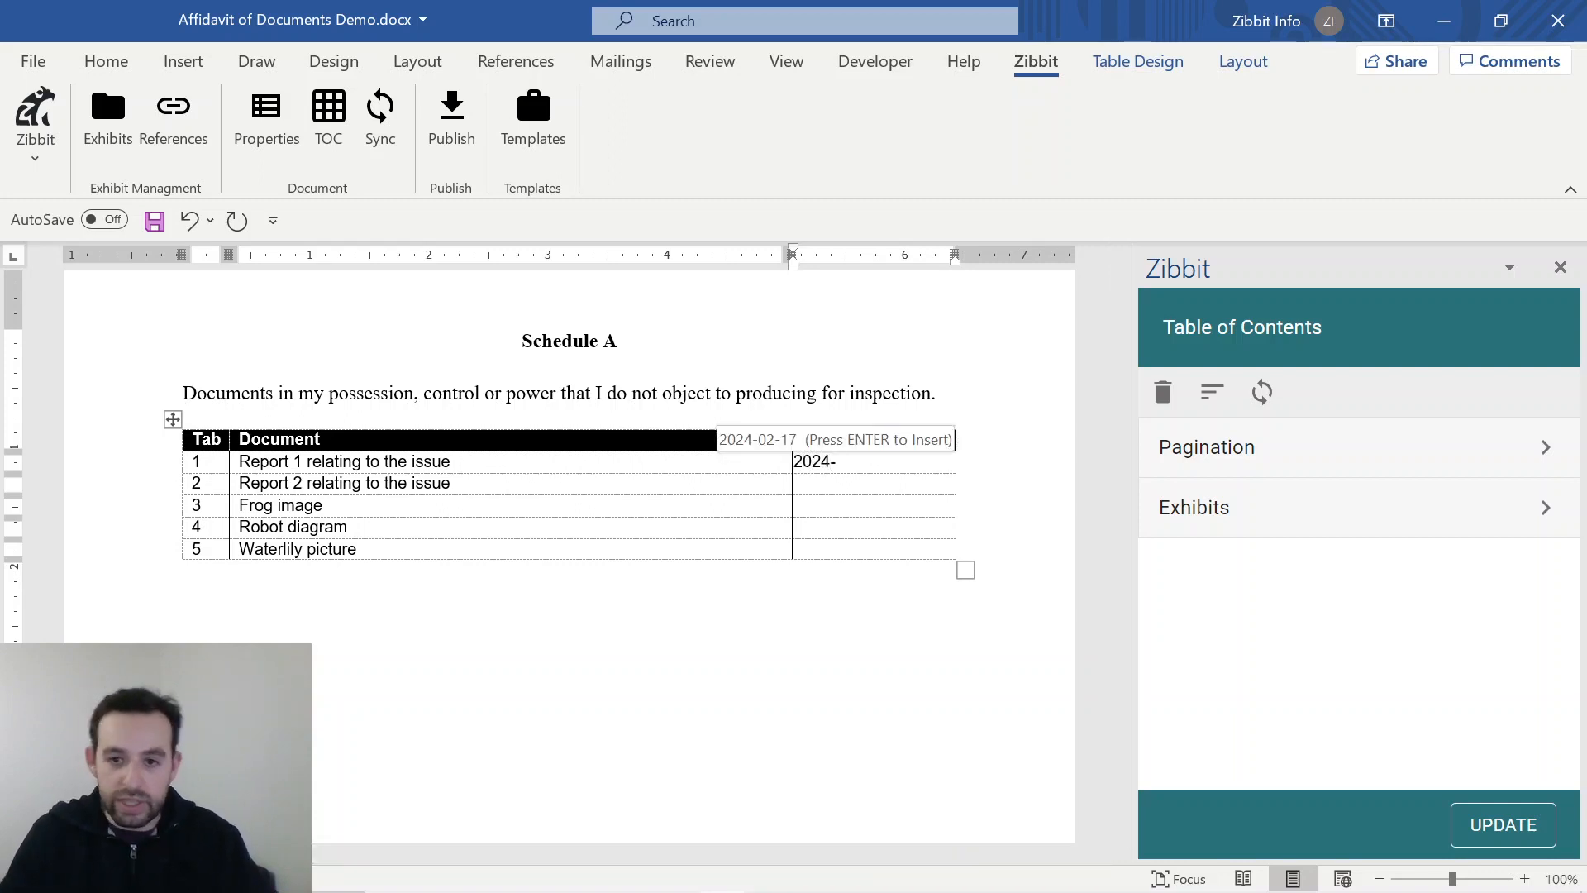
pyautogui.press('Return')
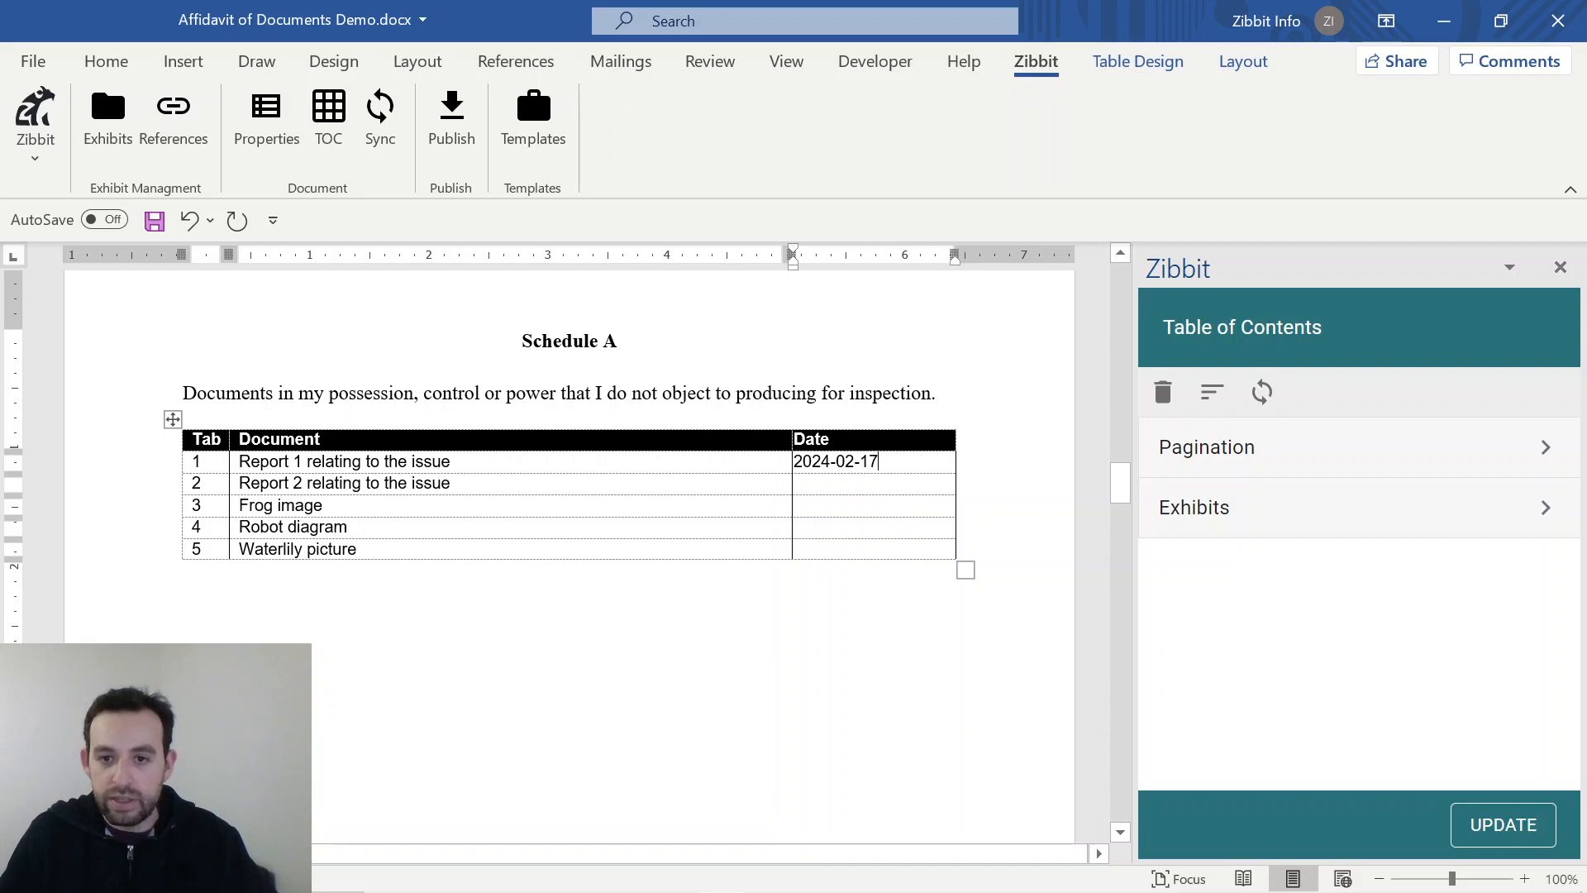
# Step: Copy the date 2024-02-17 into the Date cells of the remaining four exhibits, from Report 2 to Waterlily picture
pyautogui.moveTo(878, 460); pyautogui.dragTo(794, 460)
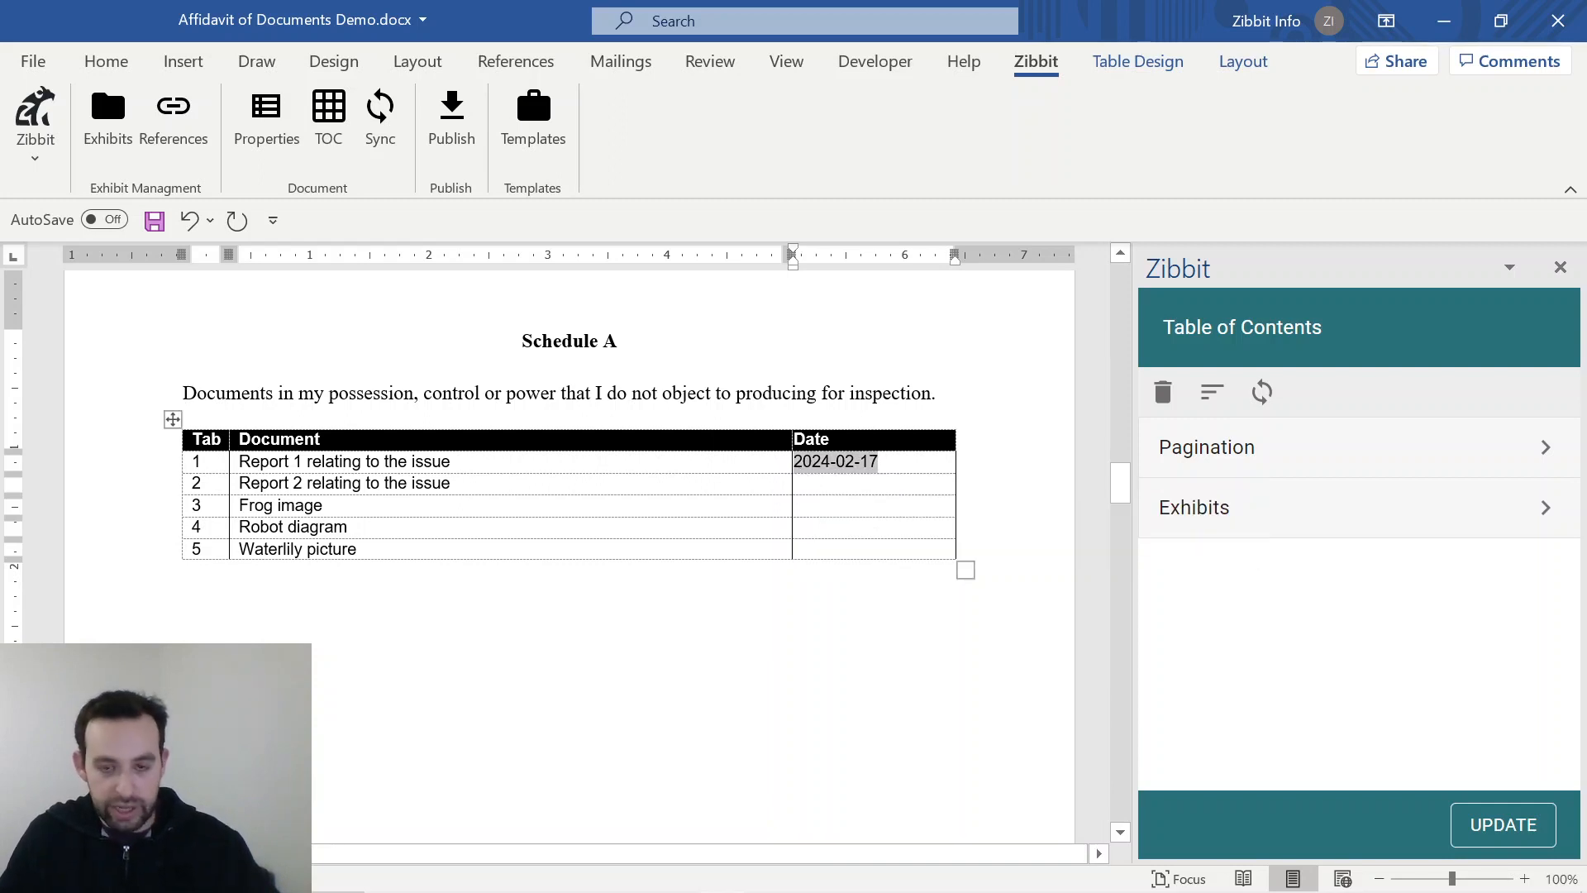
pyautogui.hotkey('ctrl', 'c')
pyautogui.press('Down')
pyautogui.hotkey('ctrl', 'v')
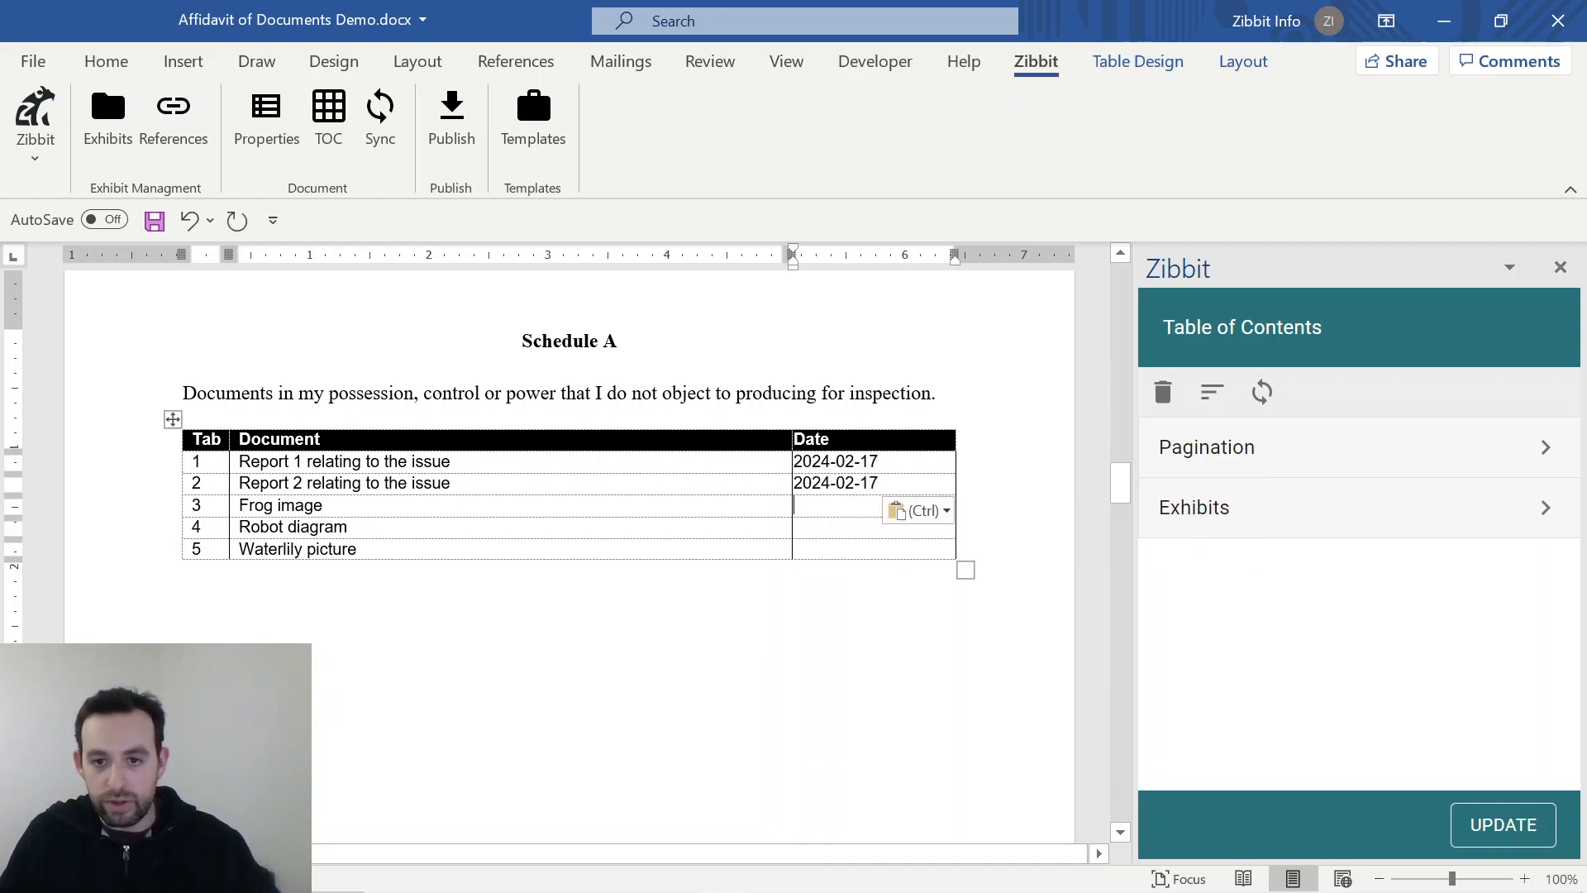
pyautogui.hotkey('ctrl', 'v')
pyautogui.hotkey('ctrl', 'v')
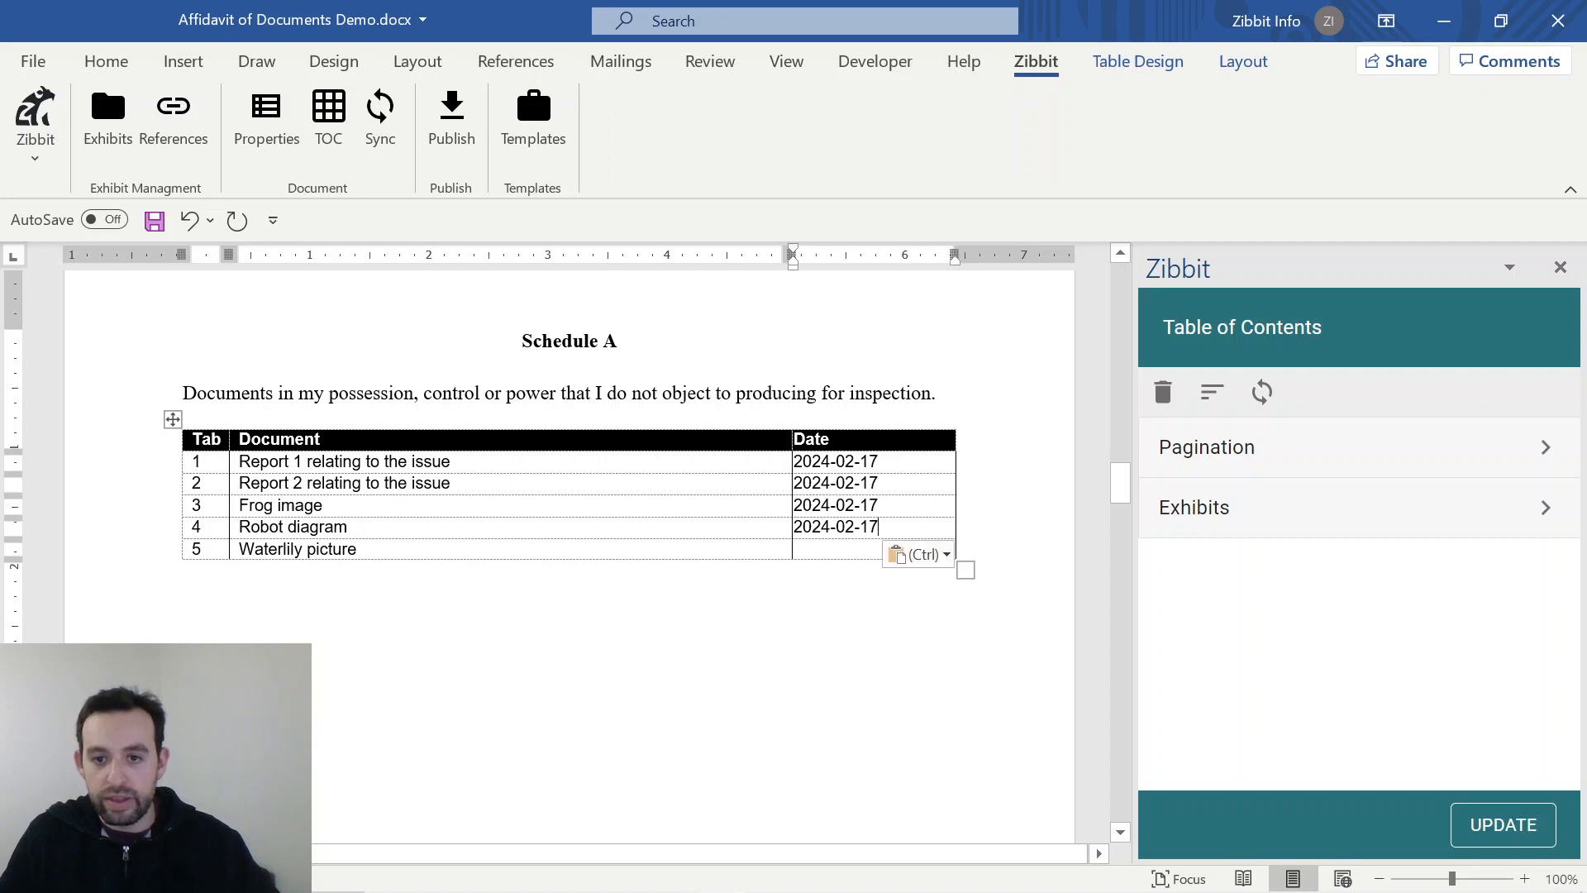
pyautogui.hotkey('ctrl', 'v')
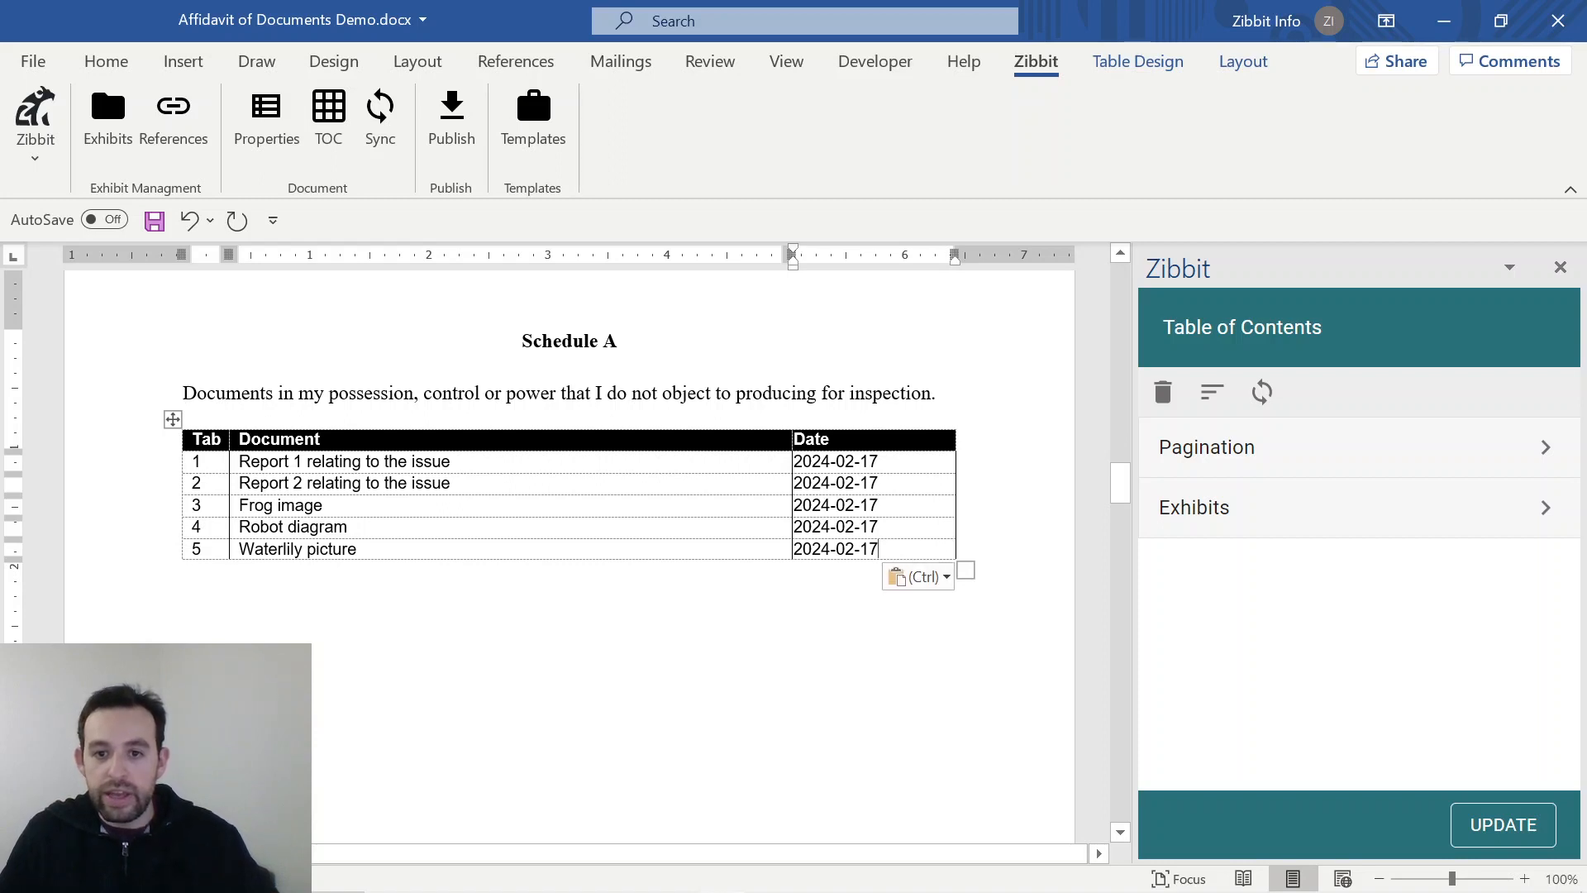
pyautogui.press('Down')
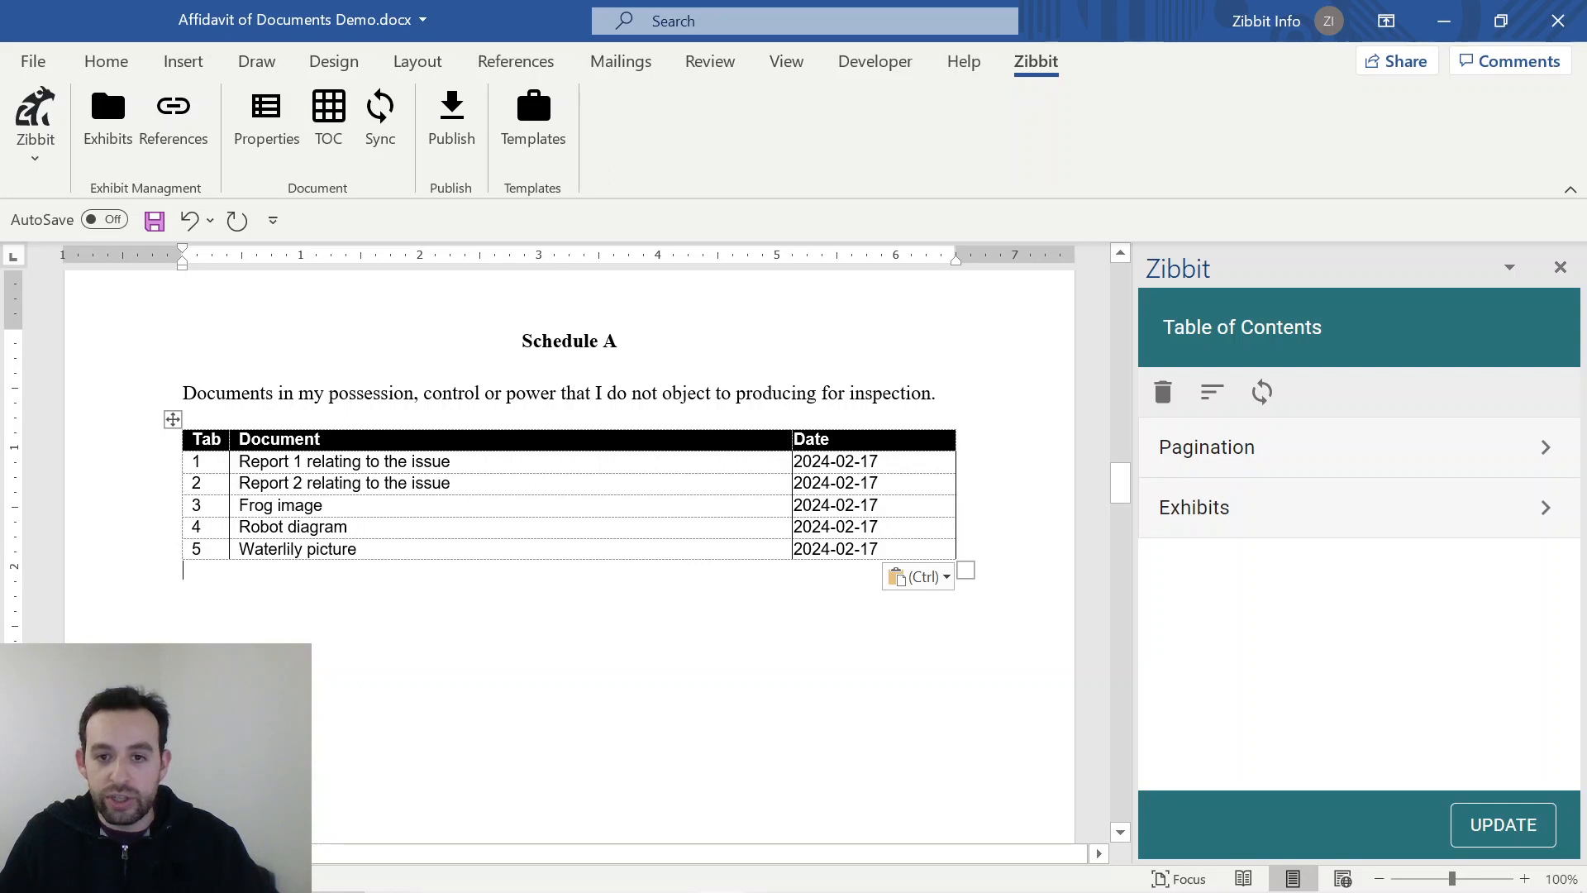
# Step: Center the Date column, header included, and apply all borders to the whole exhibit table
pyautogui.click(872, 423)
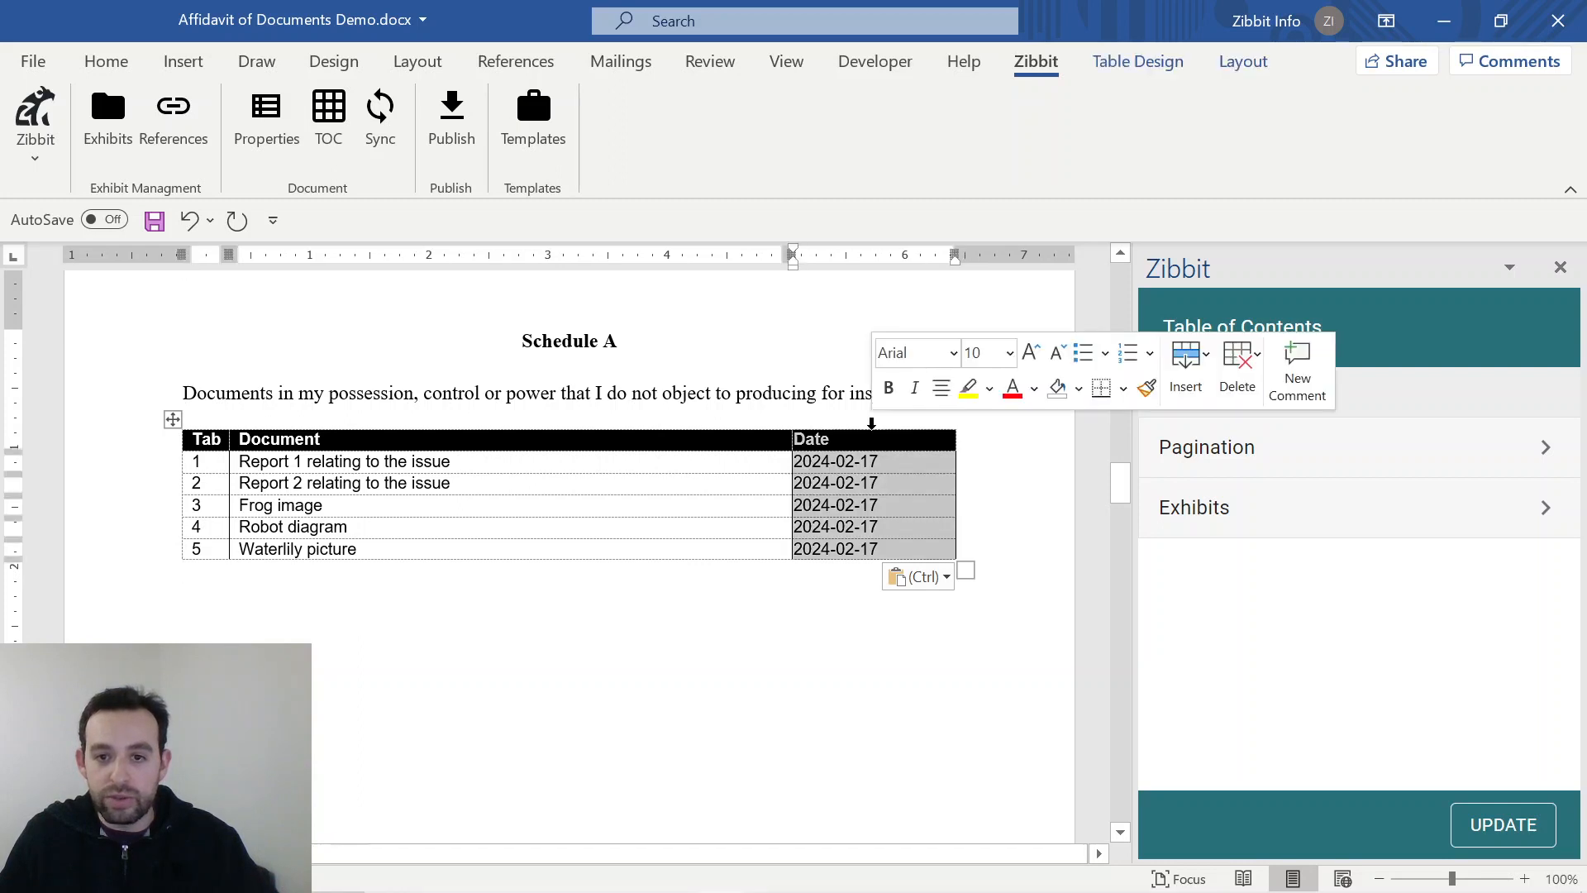
pyautogui.click(943, 393)
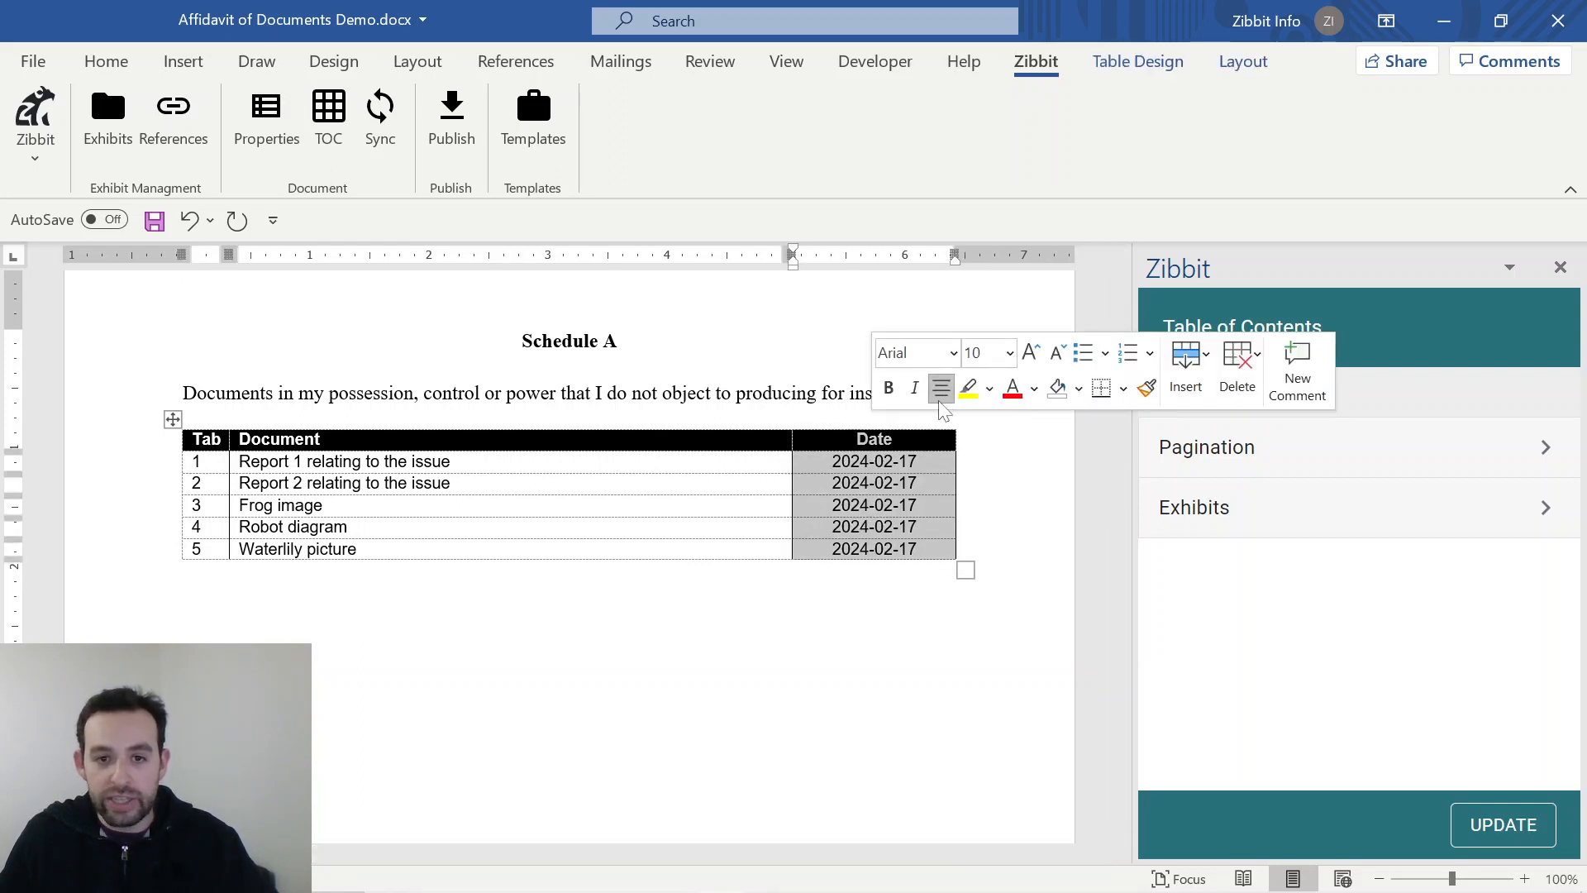
pyautogui.click(173, 418)
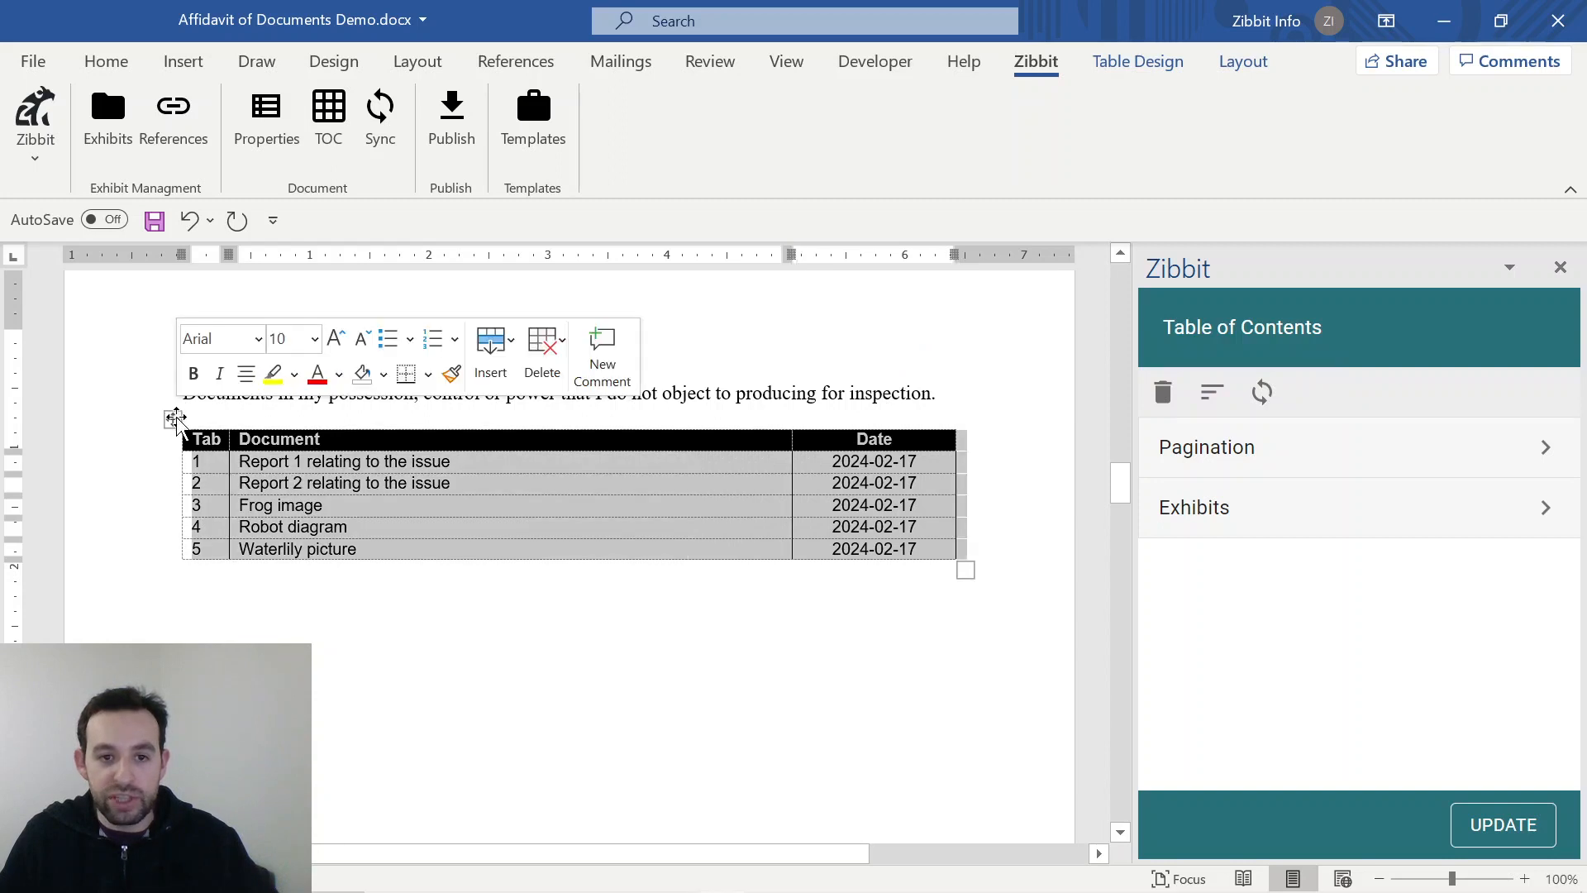
pyautogui.click(429, 376)
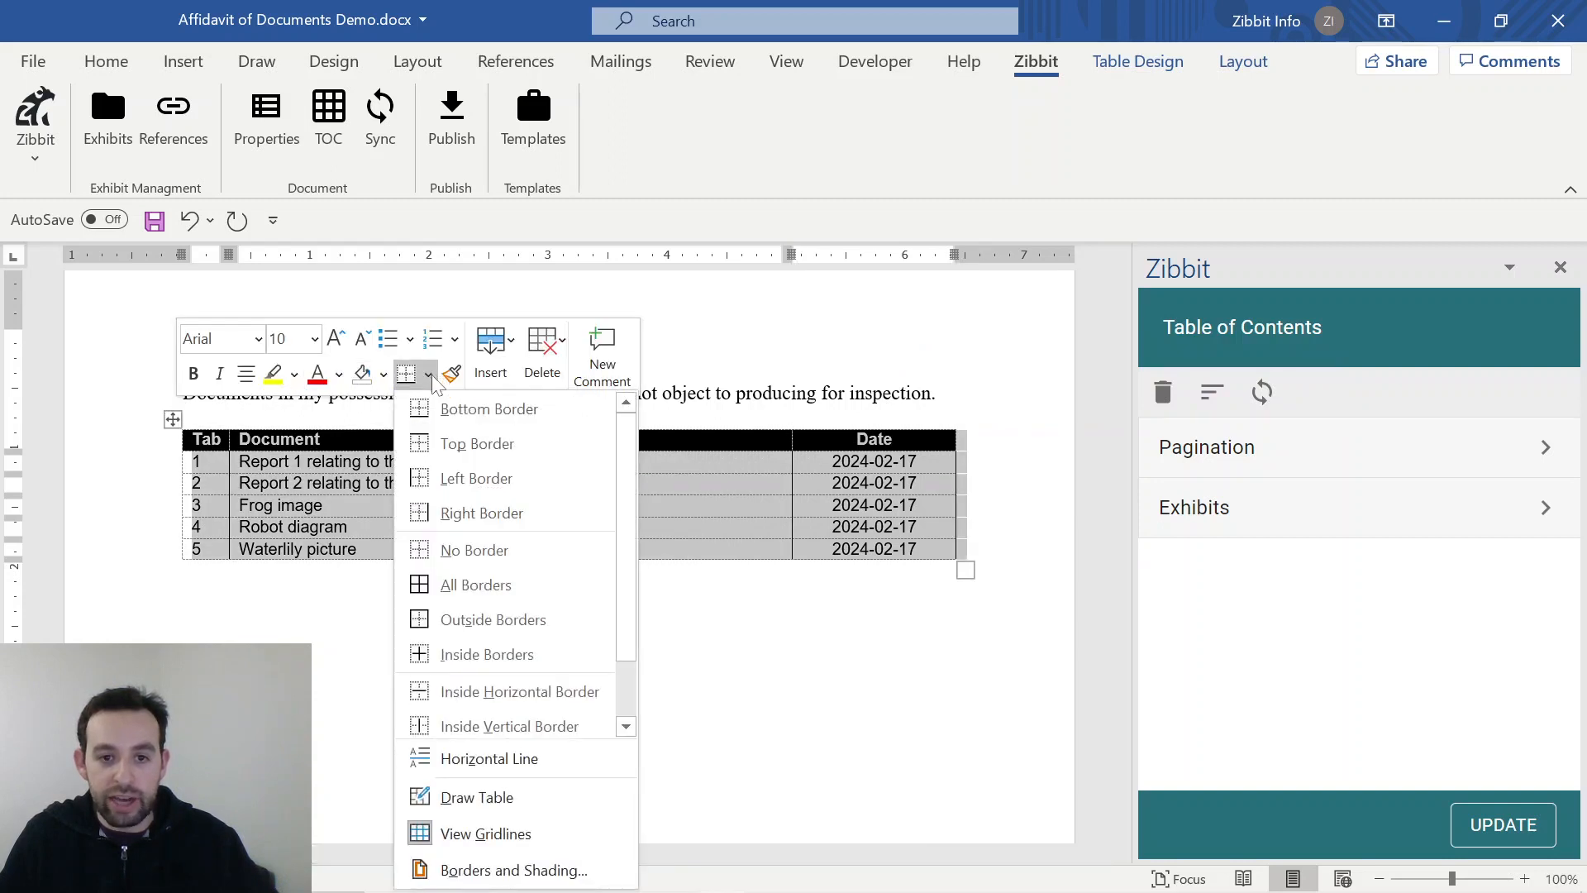
pyautogui.click(476, 582)
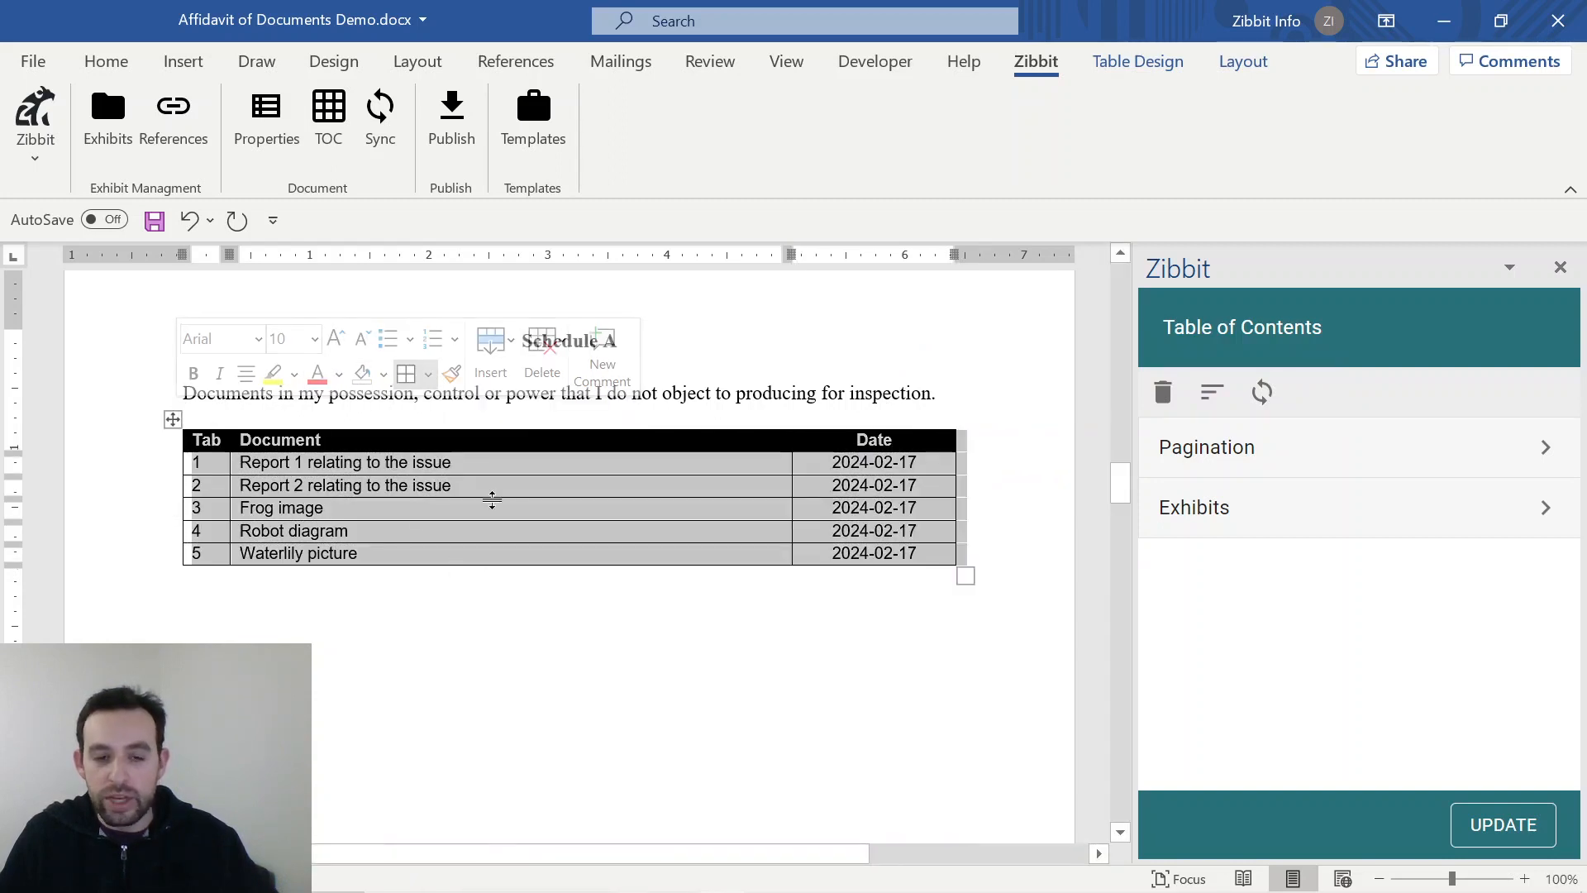
pyautogui.click(412, 609)
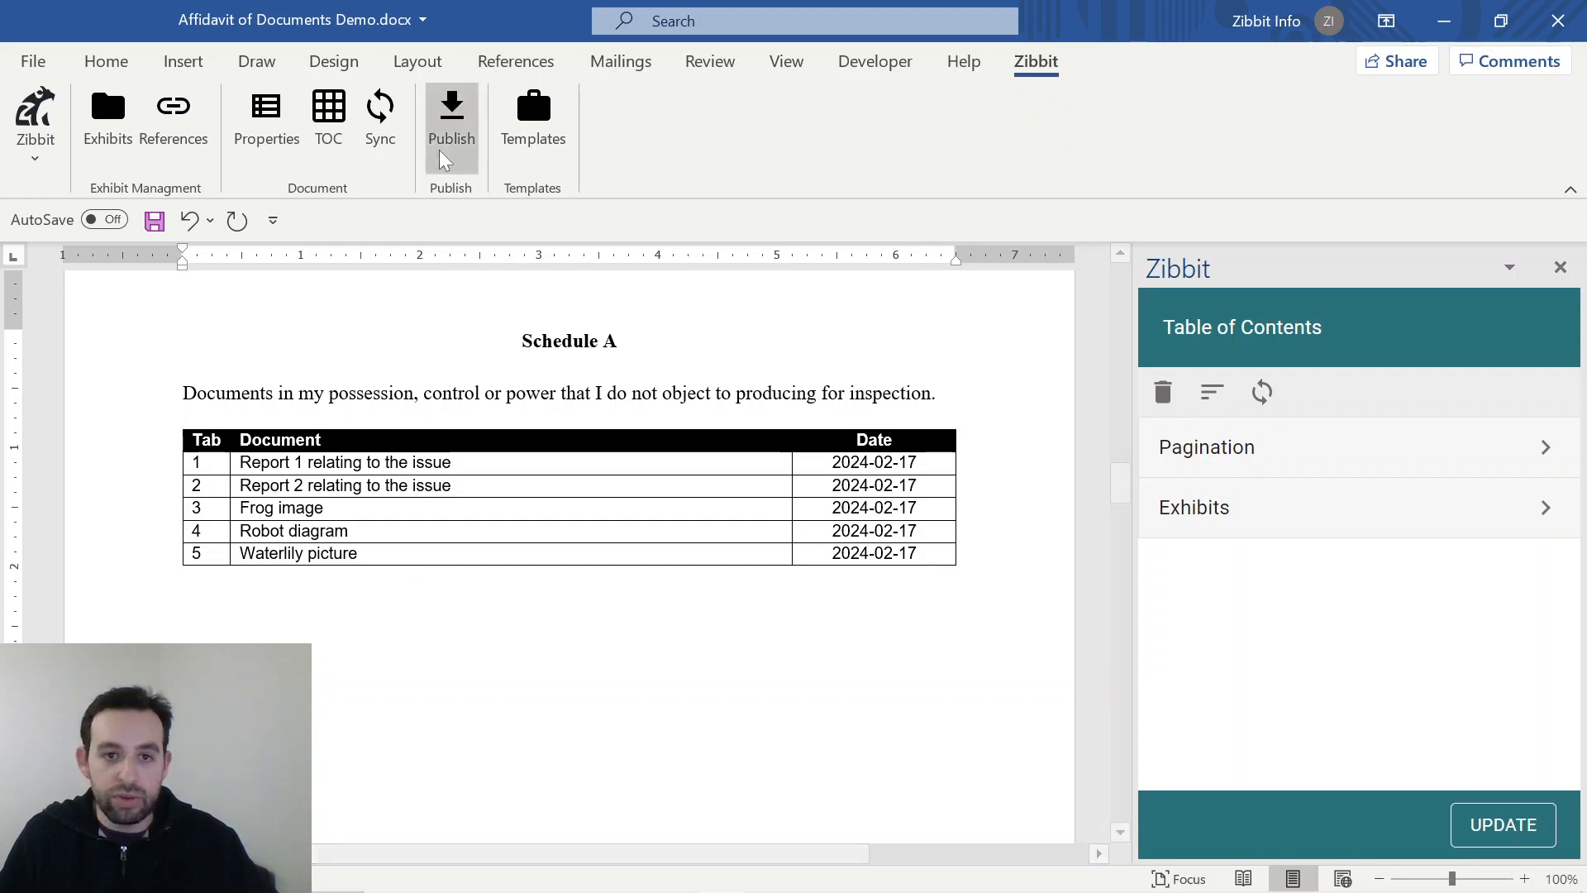
# Step: Publish the affidavit with its exhibits as a PDF, saving the document as part of publishing, and open the published file
pyautogui.click(451, 118)
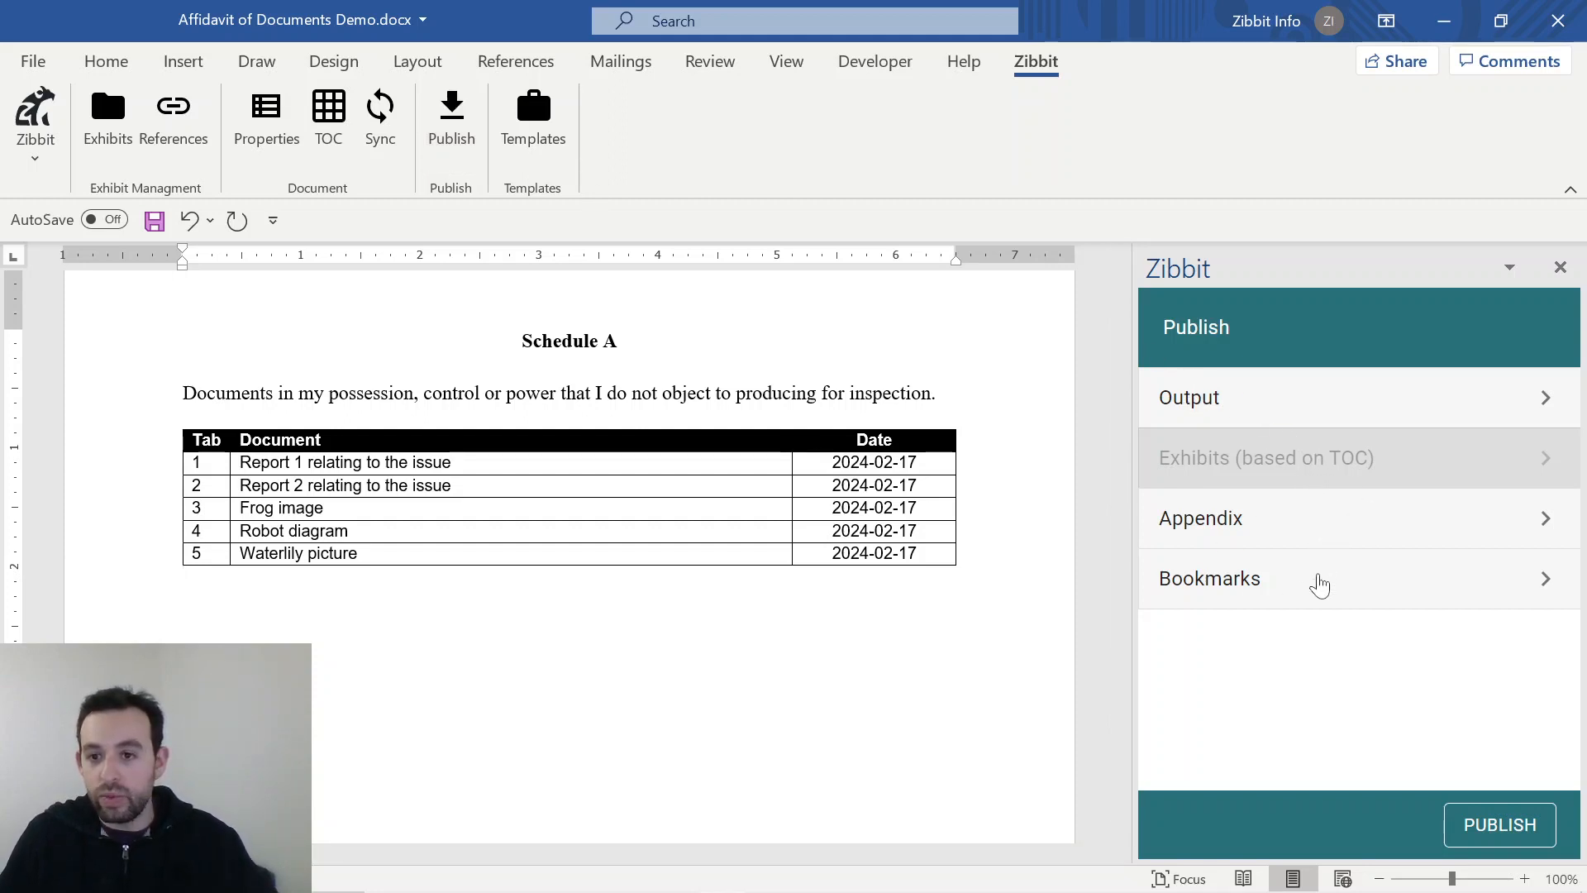
pyautogui.click(1517, 826)
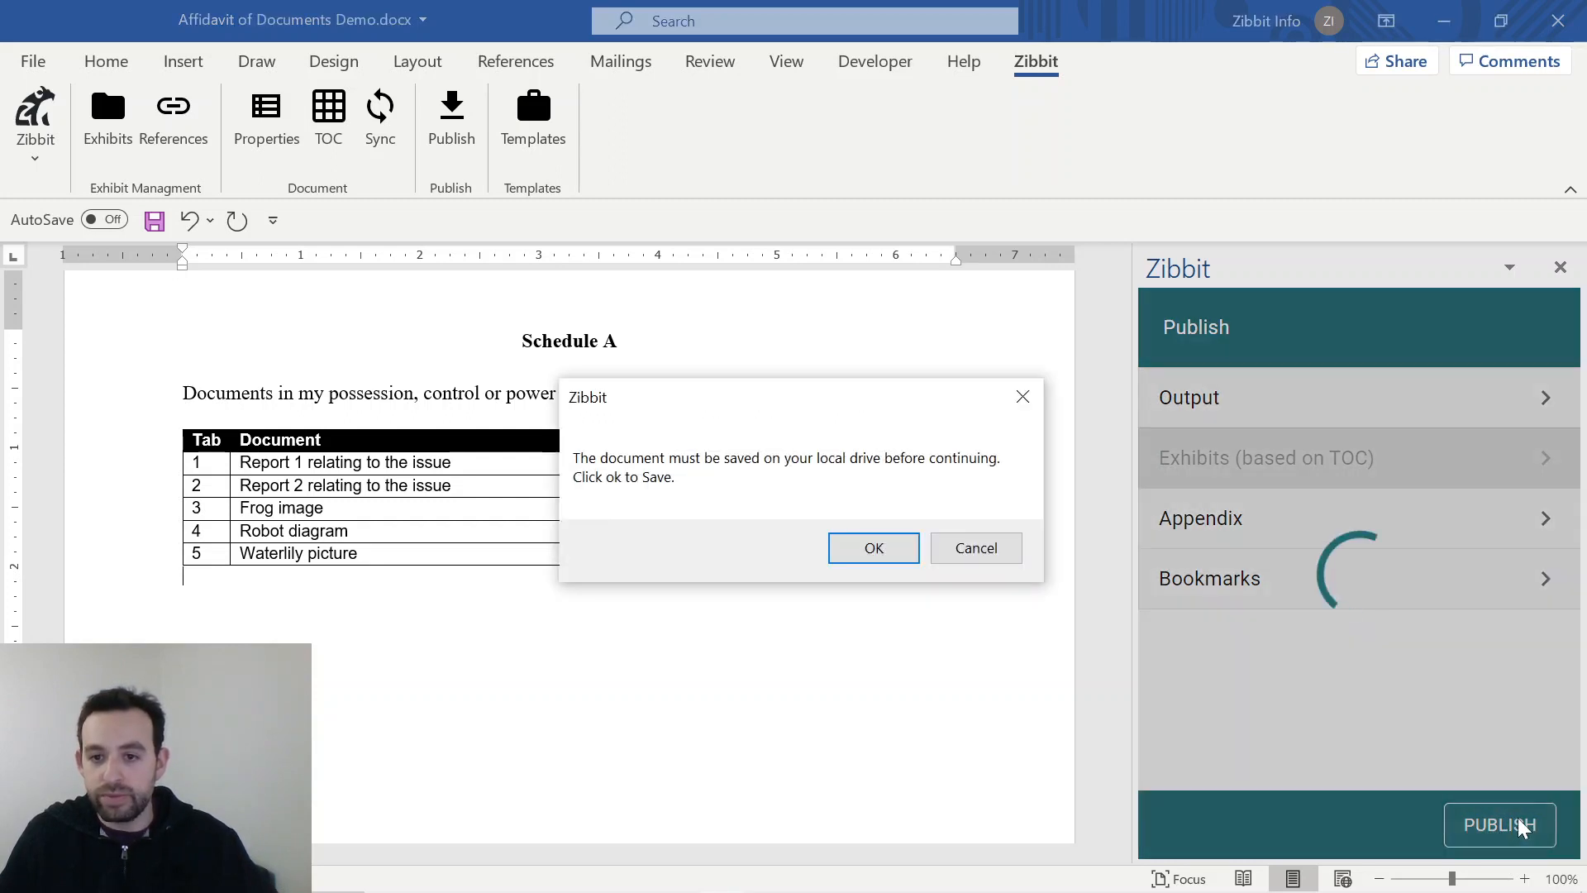
pyautogui.click(874, 548)
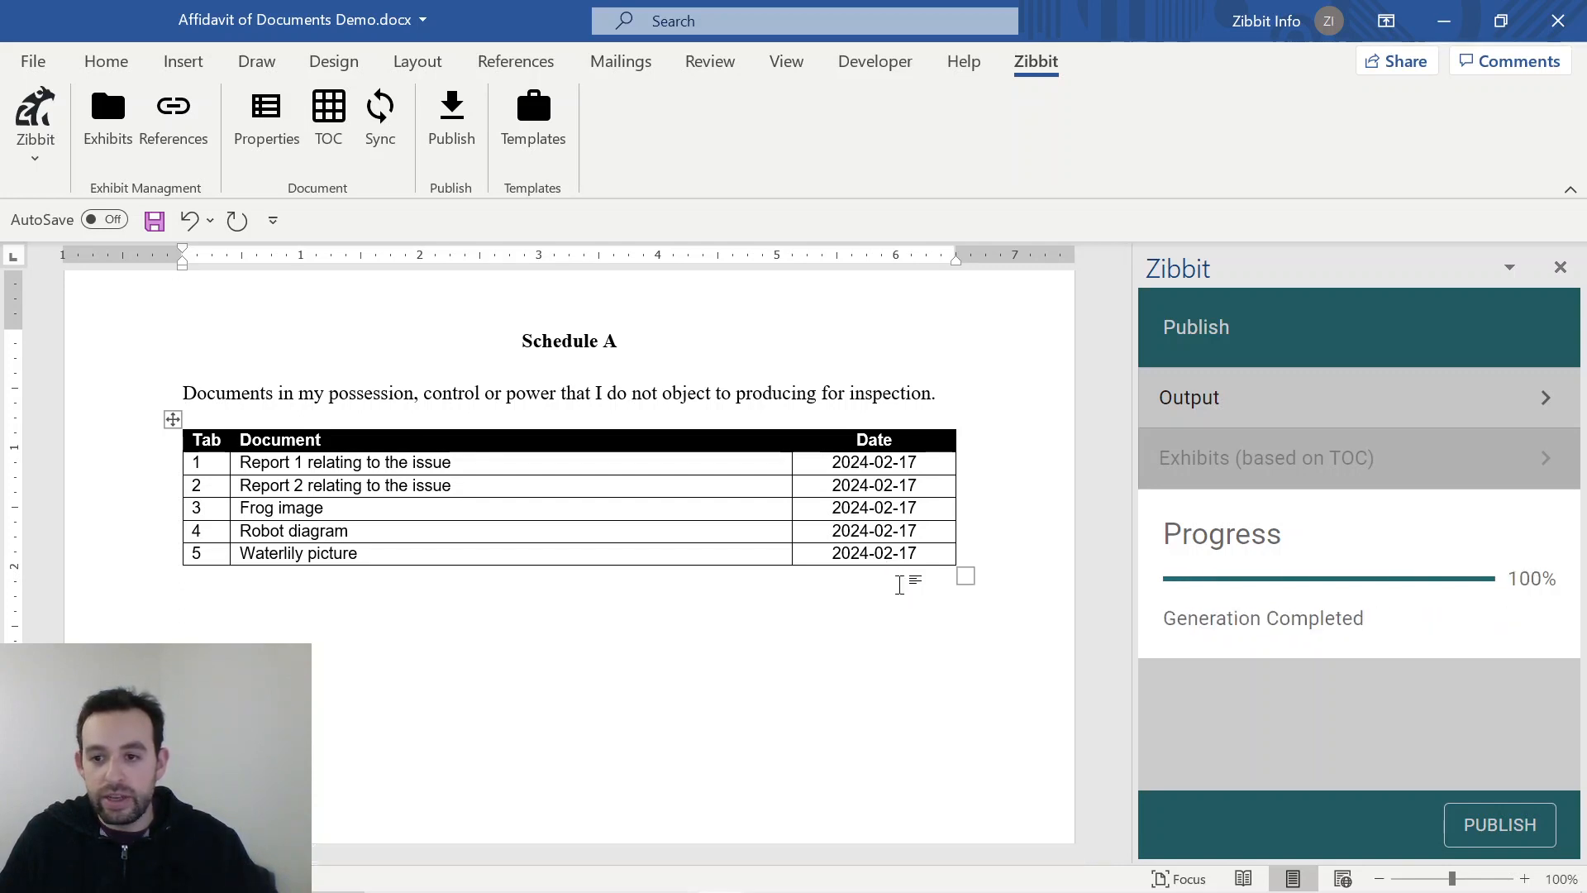
pyautogui.click(1304, 613)
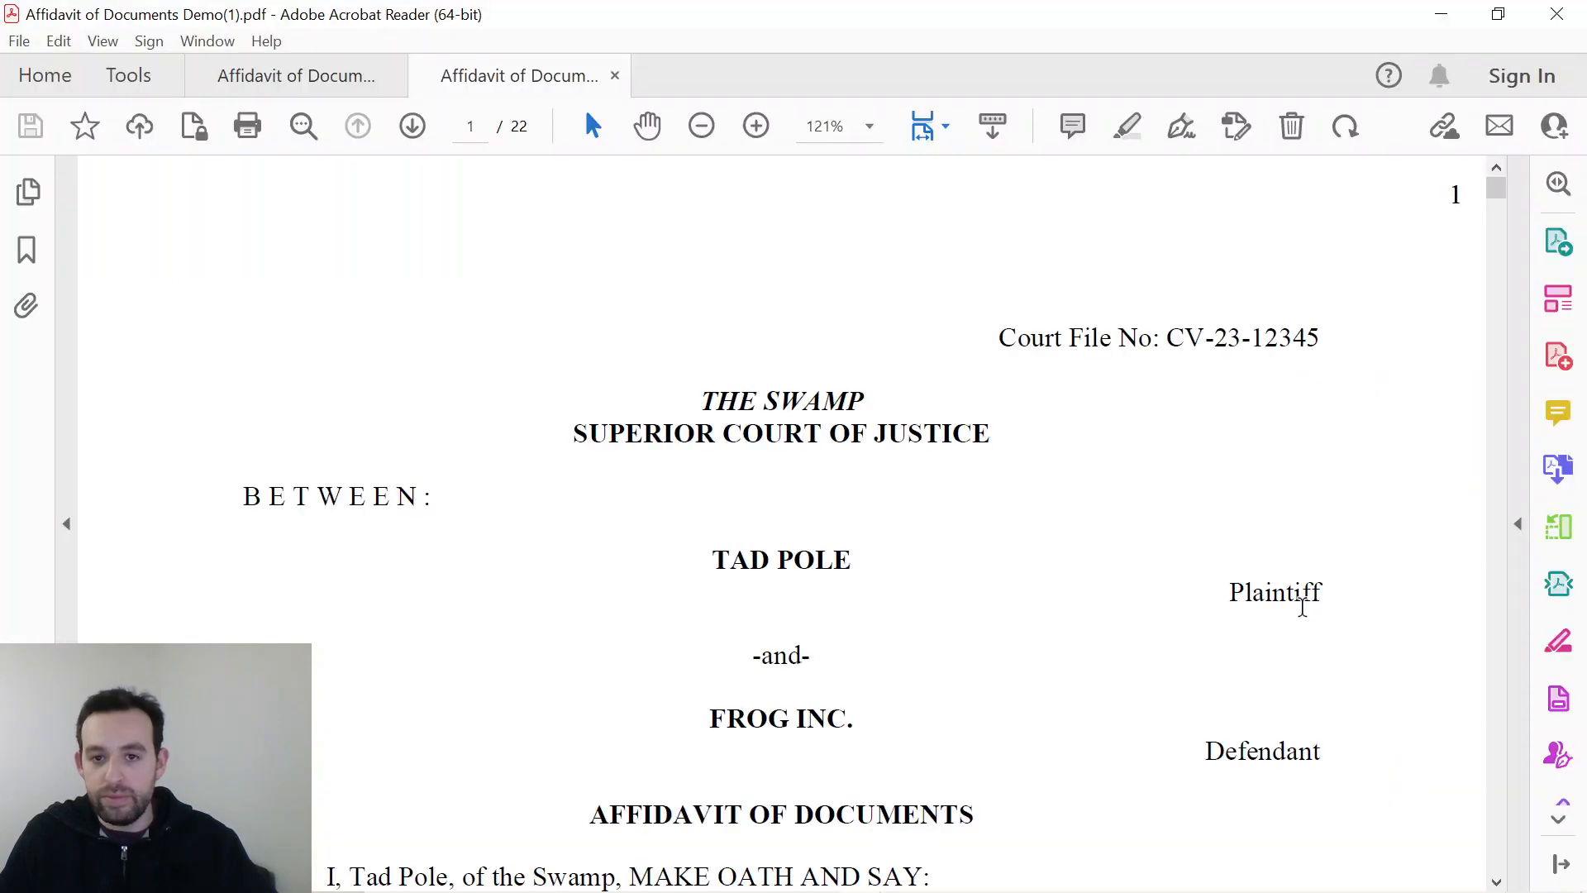
# Step: Show the PDF's bookmarks, collapse both report entries, and examine the Report 1 tab page and the exhibit pages behind it
pyautogui.click(26, 249)
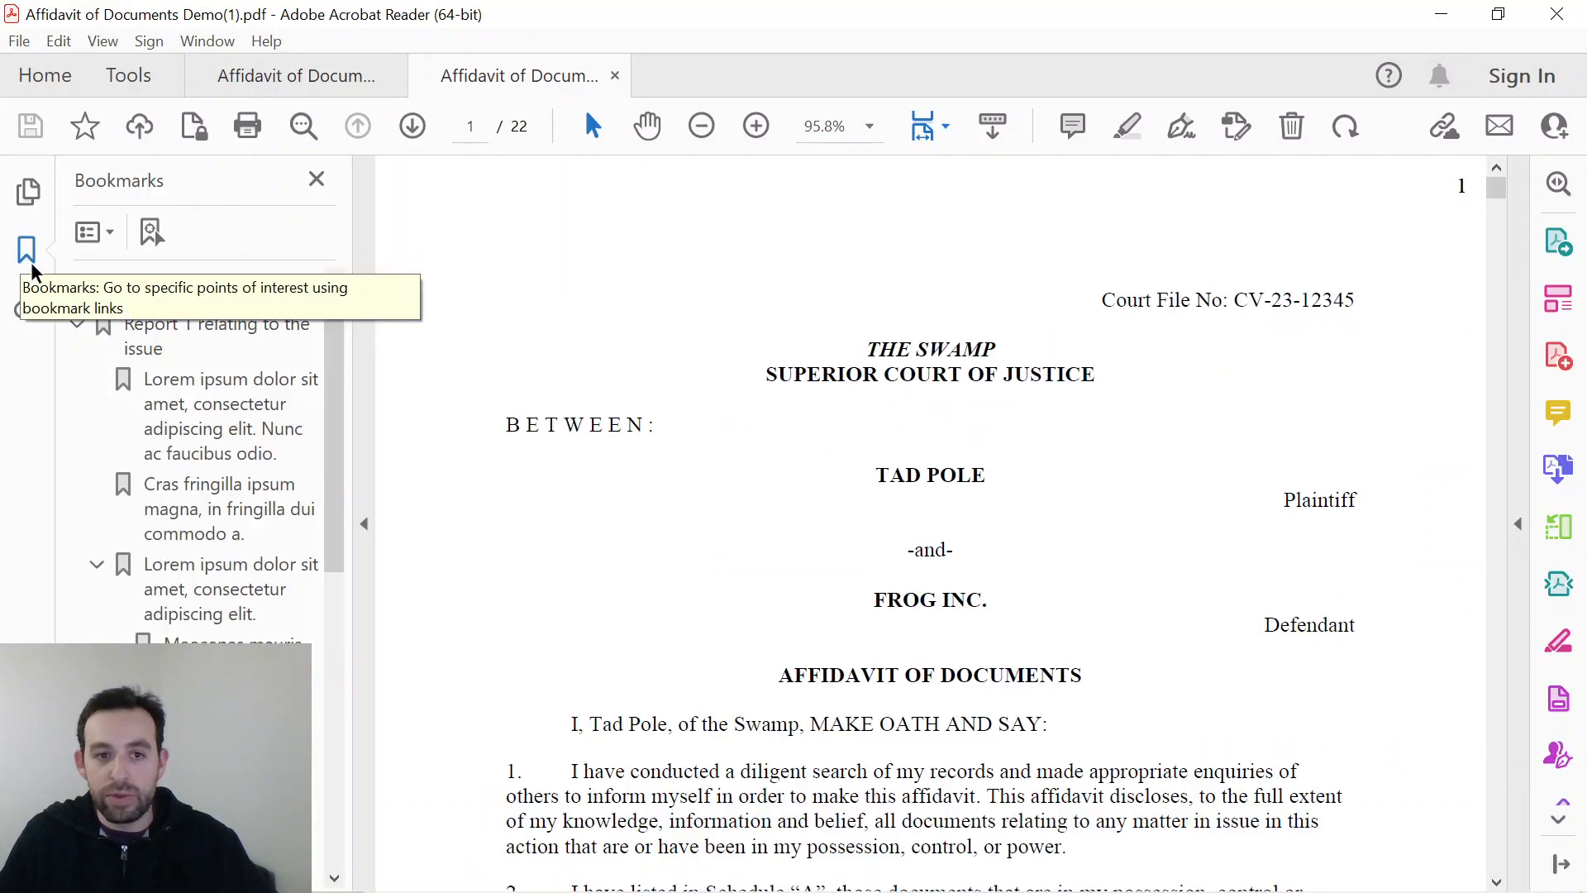
pyautogui.click(77, 323)
pyautogui.click(76, 379)
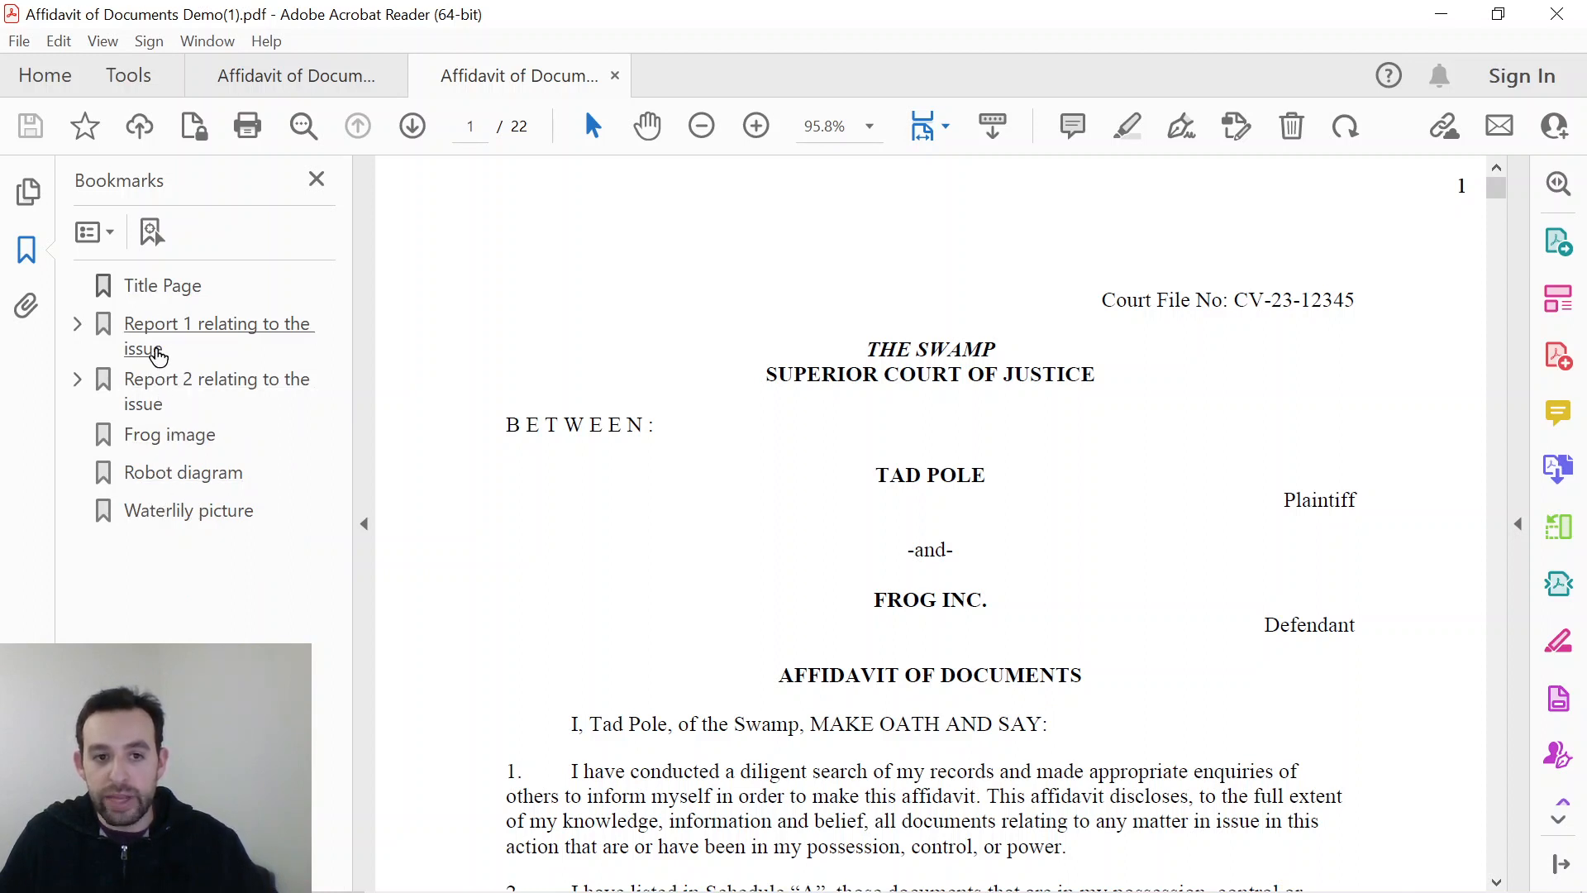
pyautogui.click(165, 339)
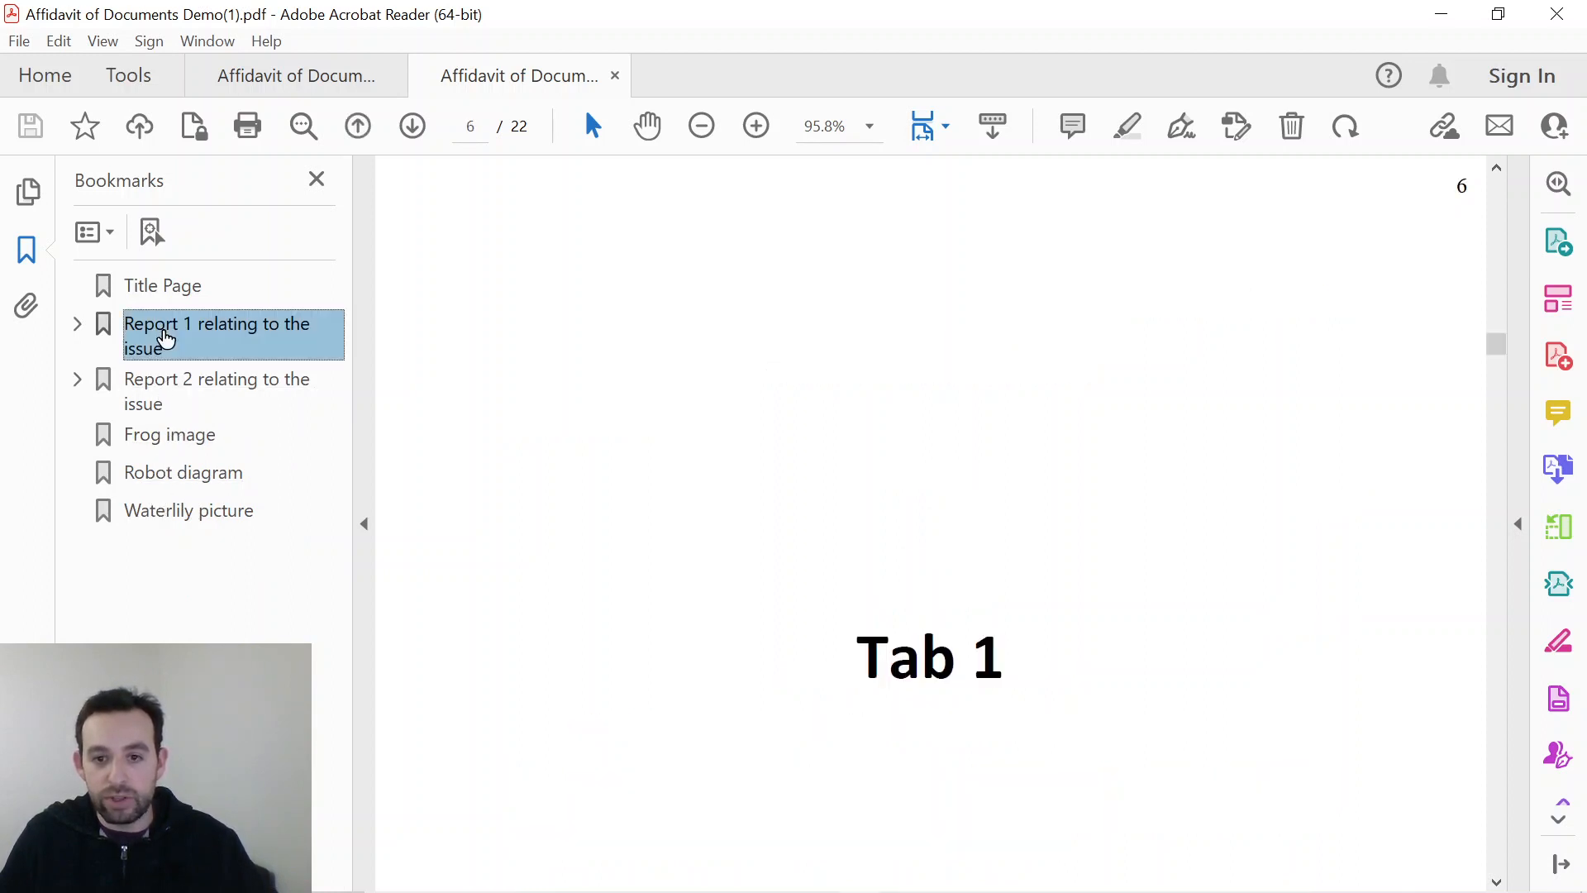
pyautogui.scroll(-1, 854, 585)
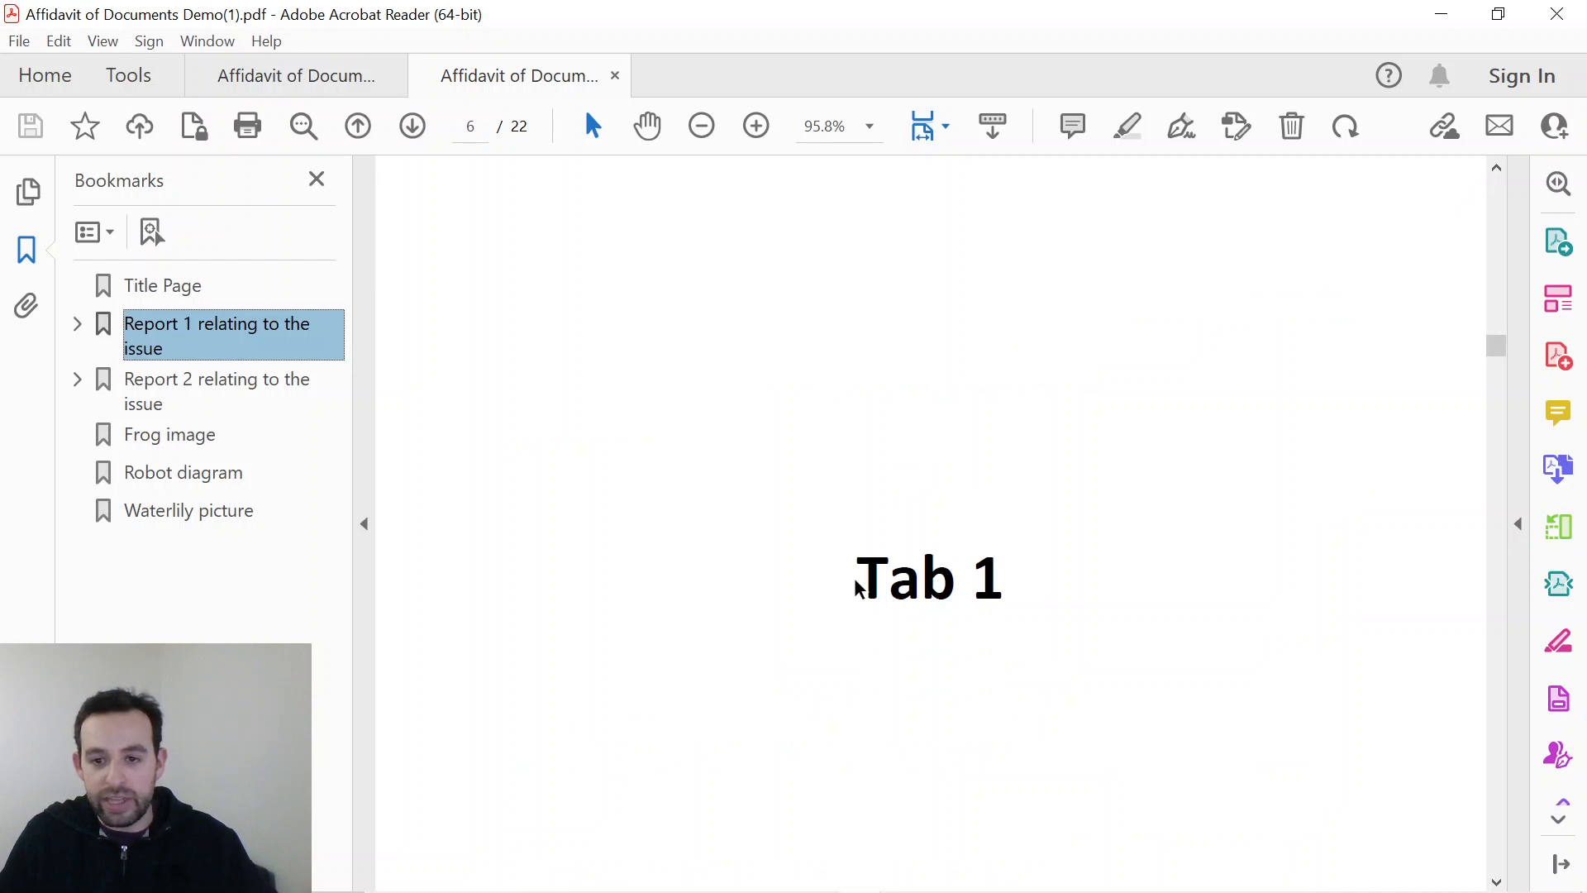
pyautogui.scroll(-10, 855, 585)
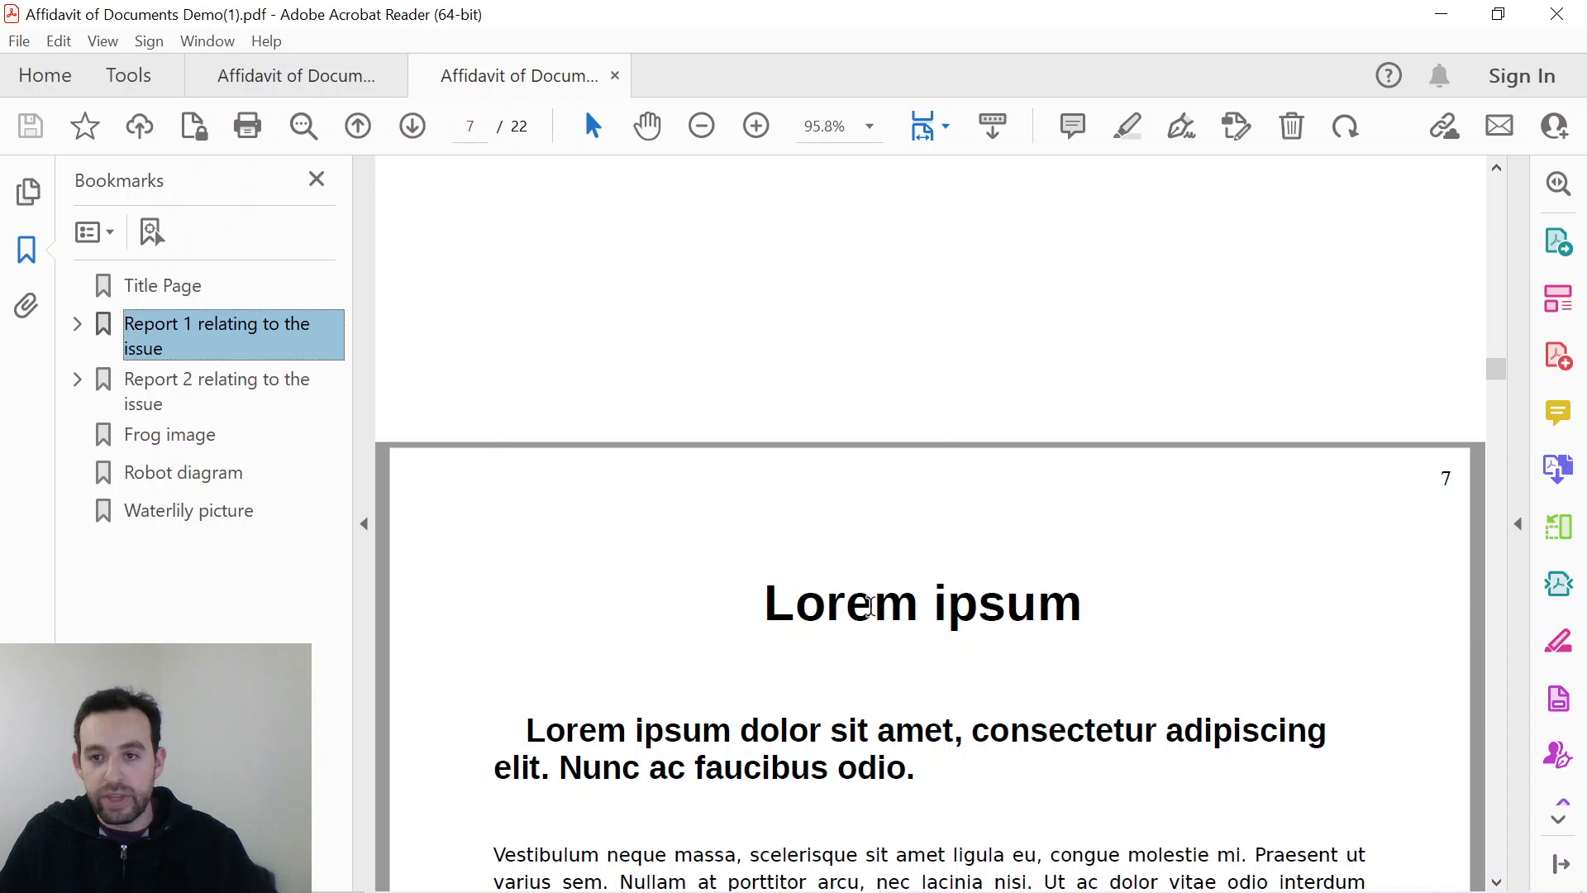
pyautogui.scroll(8, 871, 609)
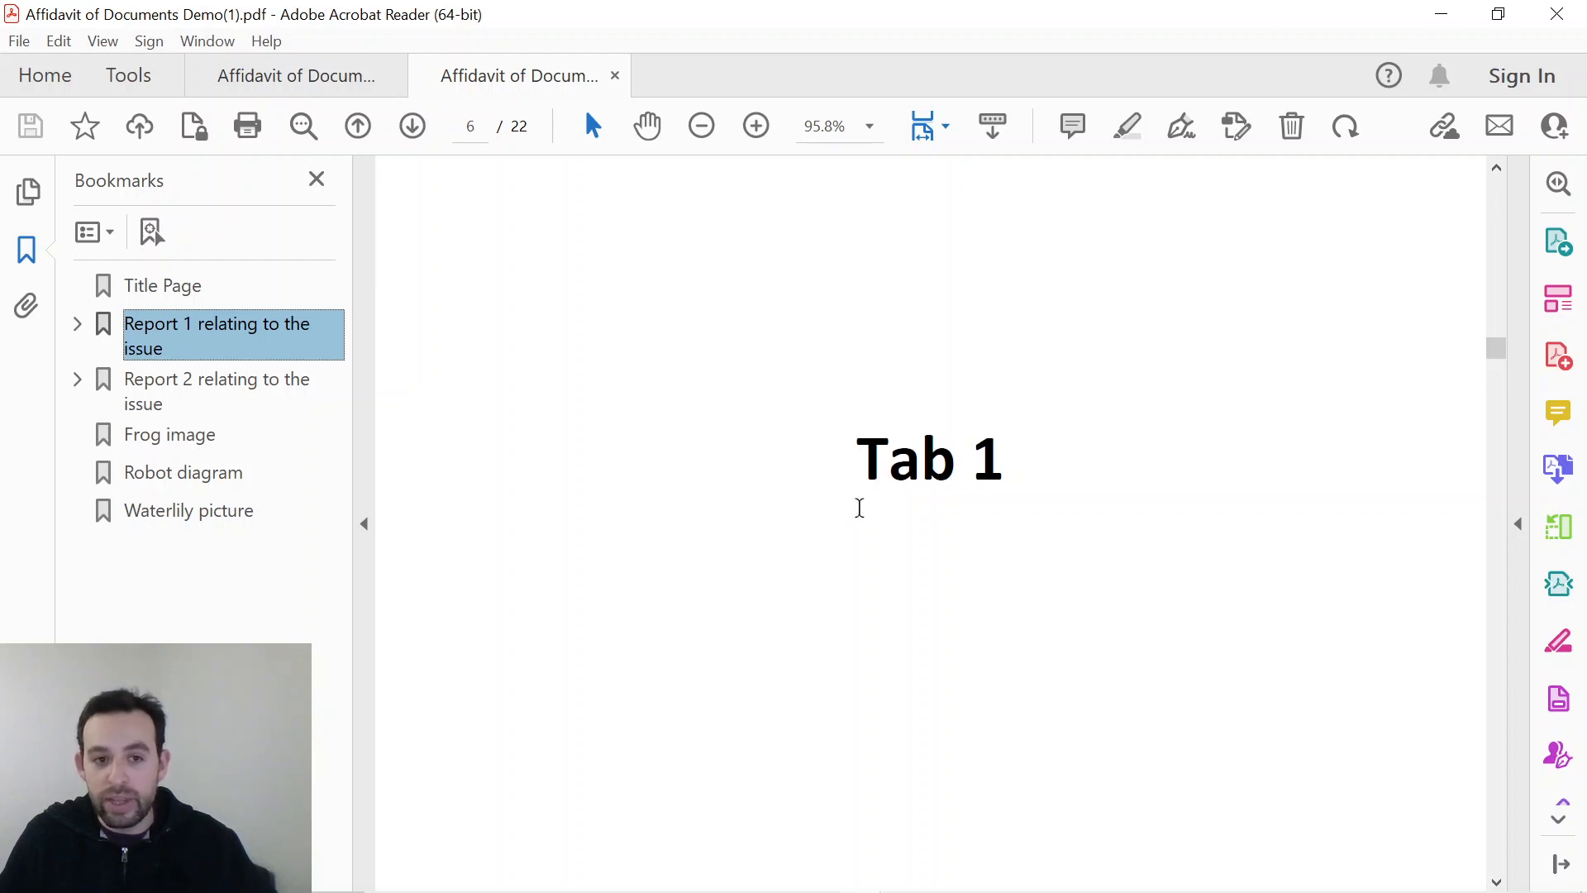
# Step: Check the Schedule A table from the title page onward, follow its Tab 3 link to the frog image, and return to Word
pyautogui.click(177, 293)
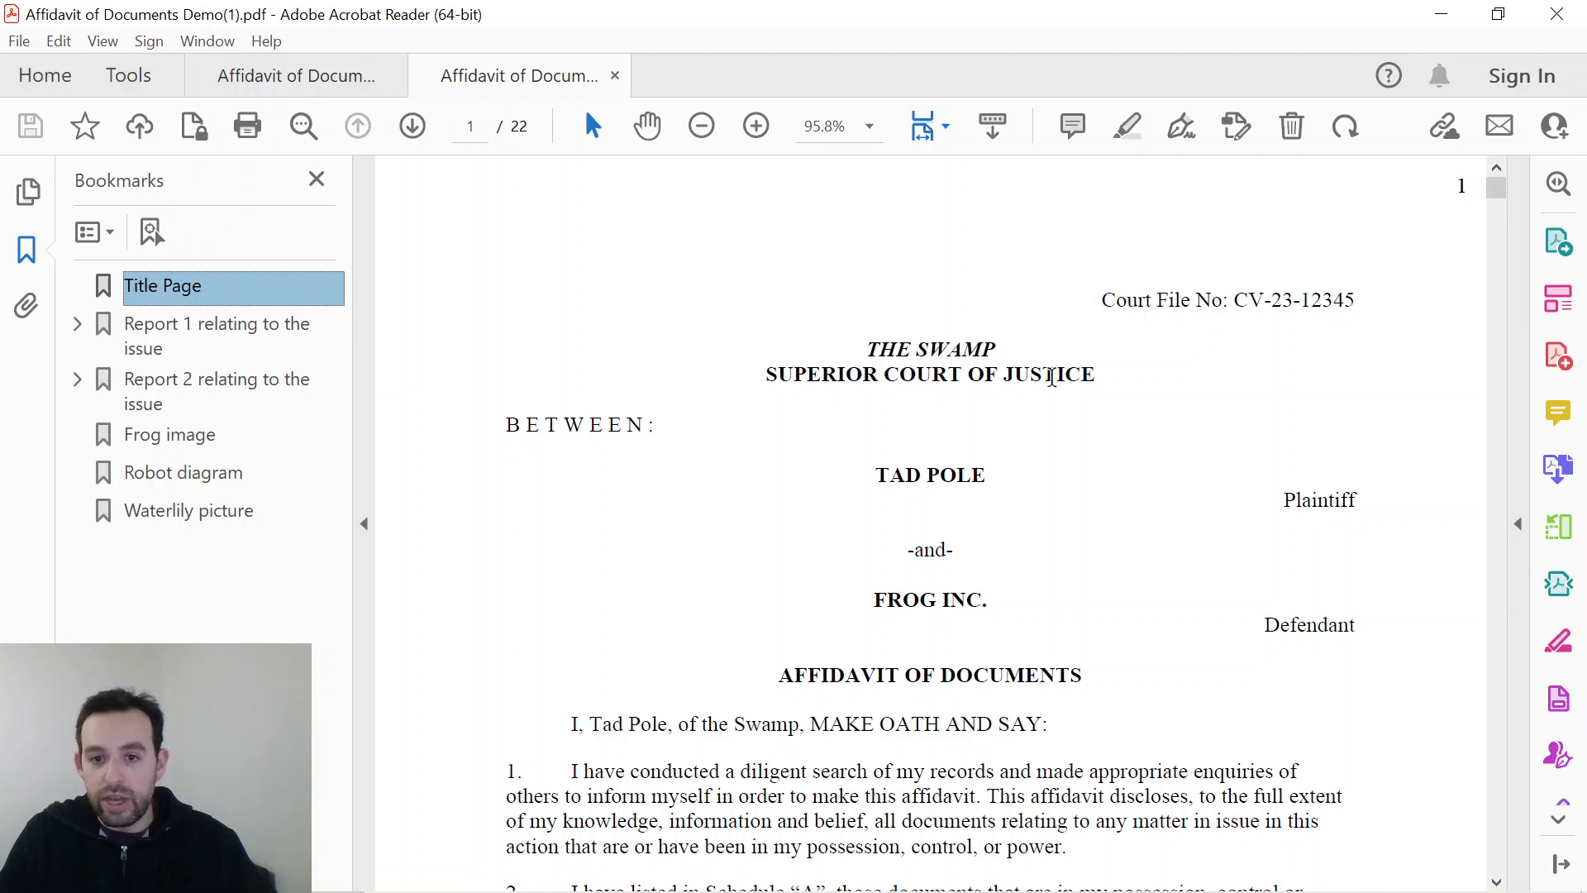
pyautogui.scroll(-3, 1056, 387)
pyautogui.scroll(-10, 1056, 387)
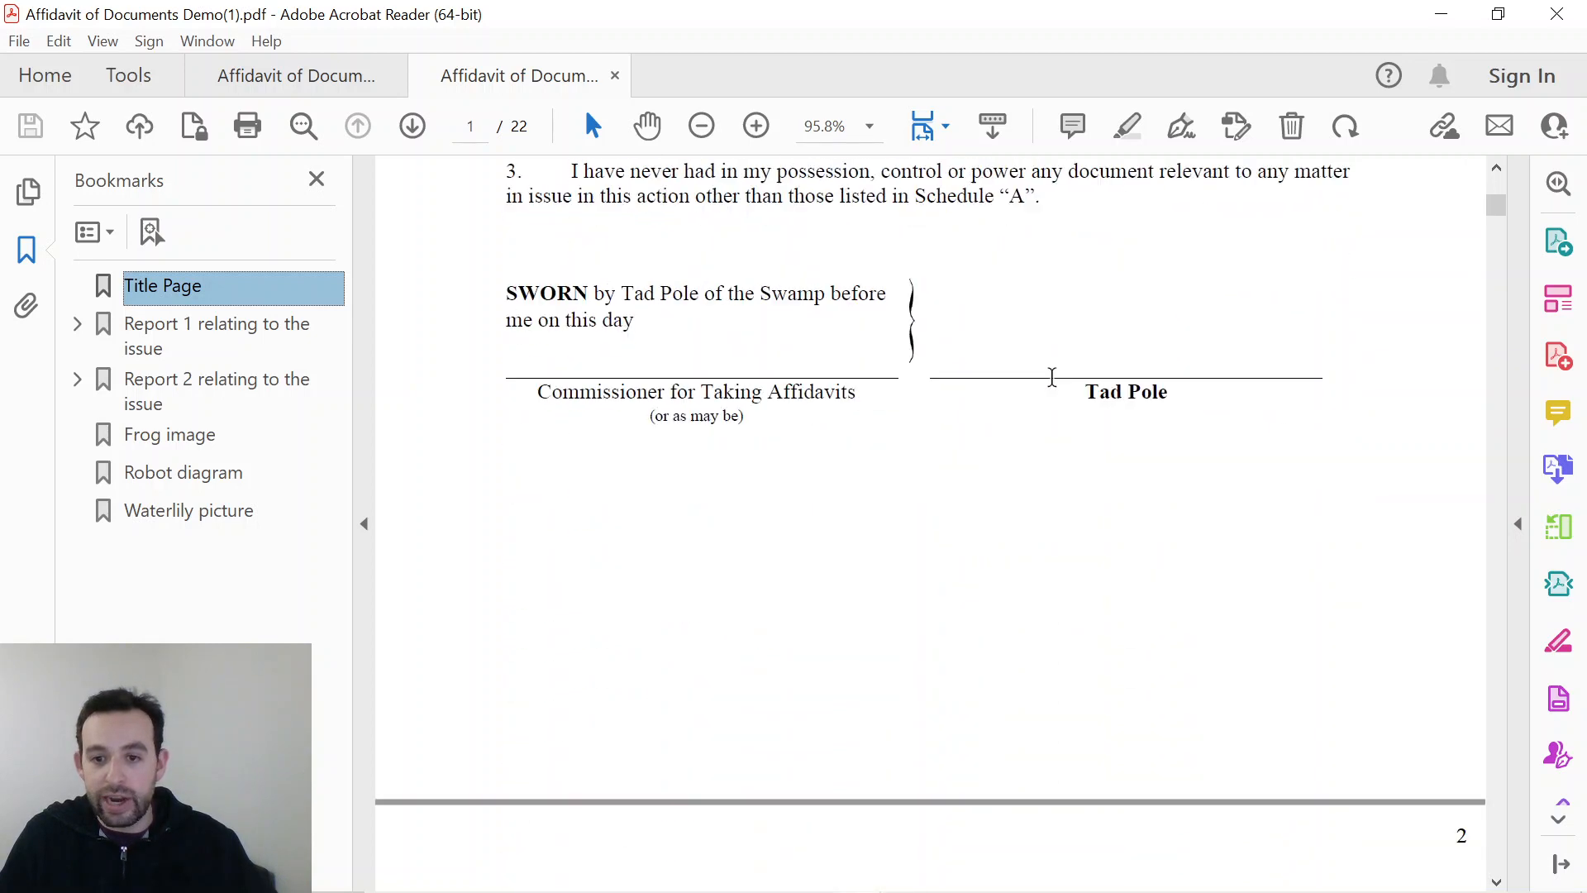
pyautogui.scroll(-12, 1056, 387)
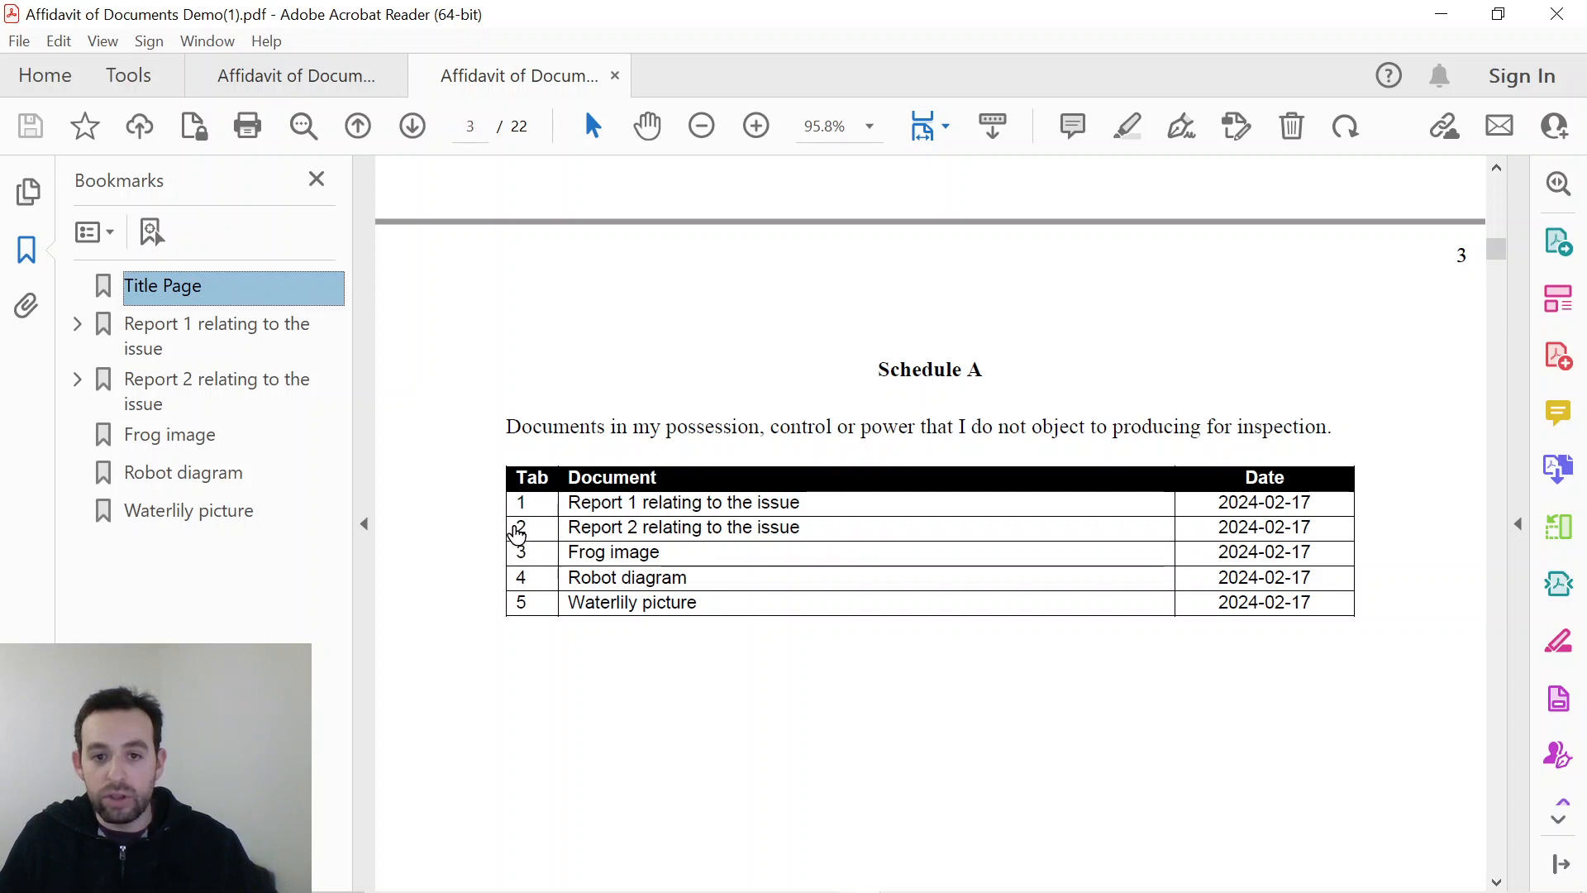
pyautogui.click(521, 554)
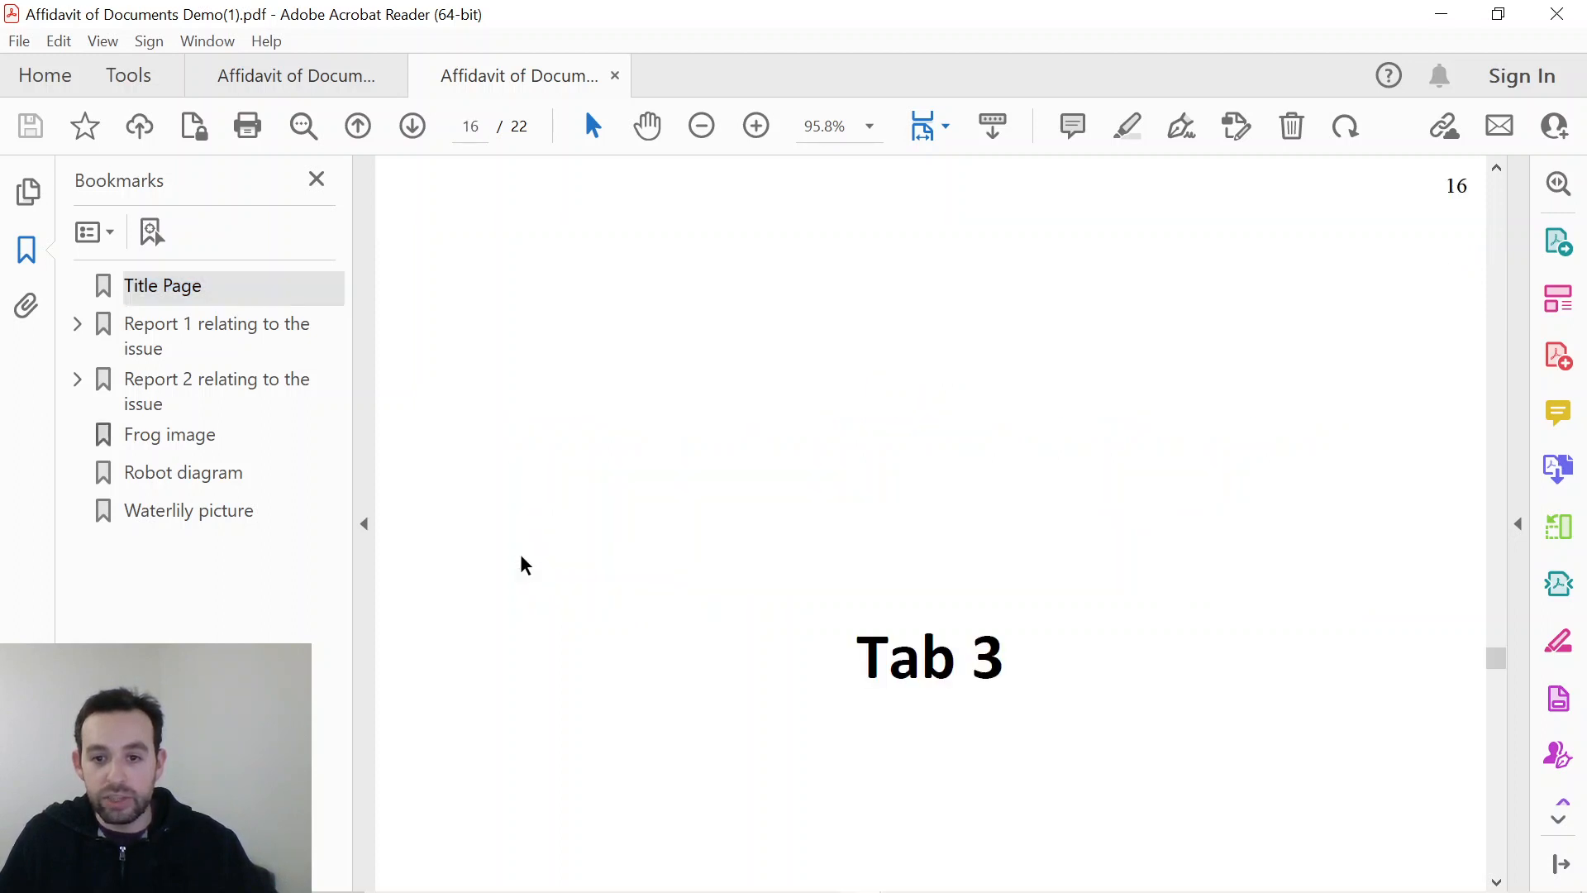
pyautogui.scroll(-5, 807, 533)
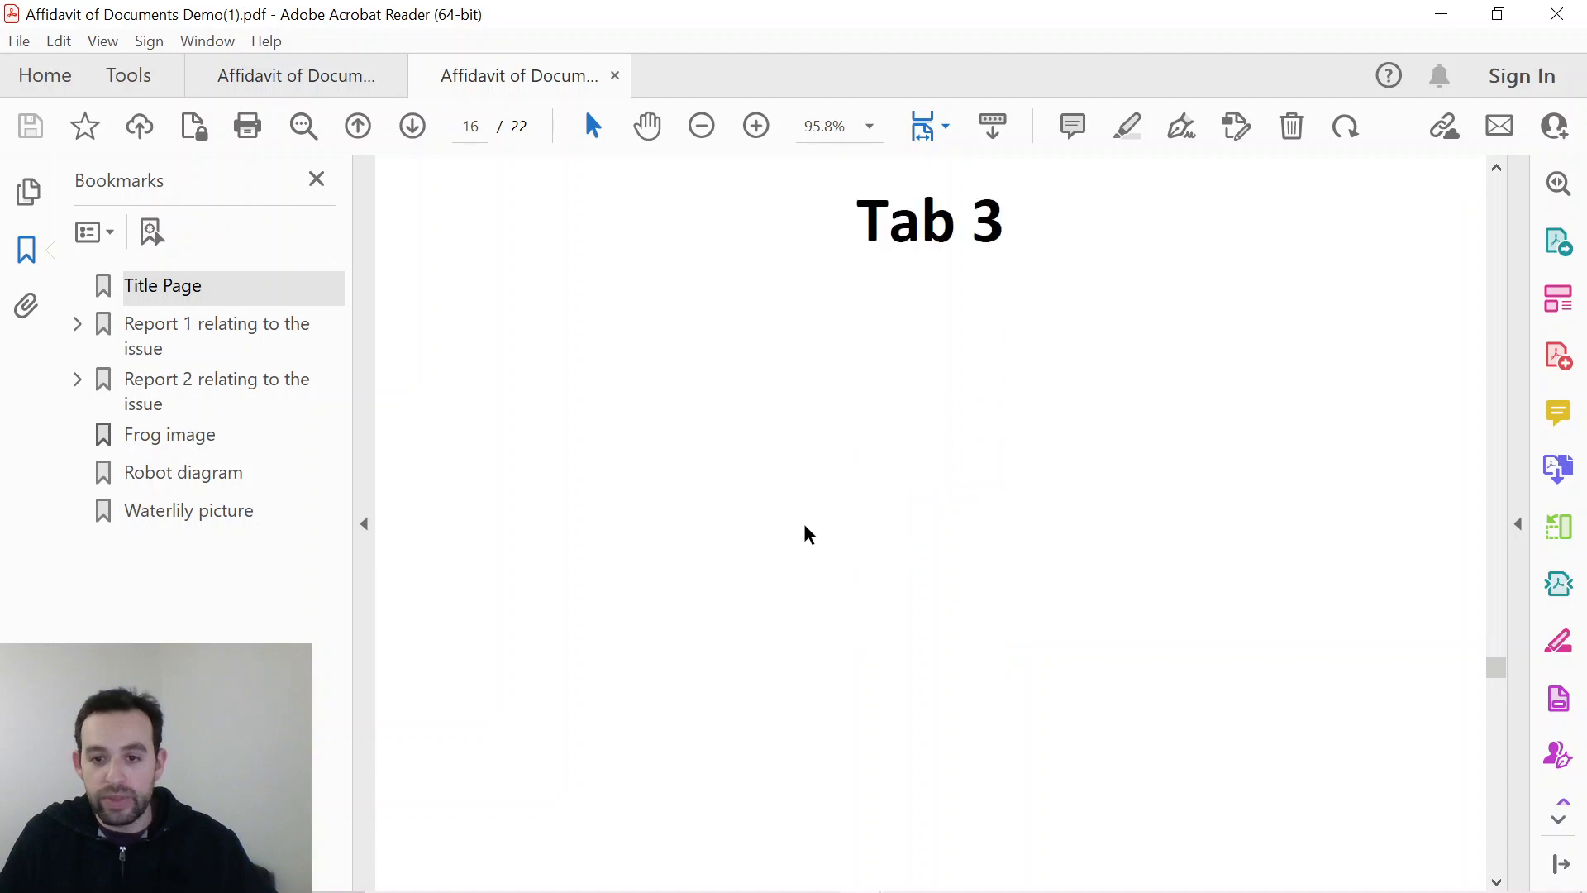
pyautogui.scroll(-10, 808, 533)
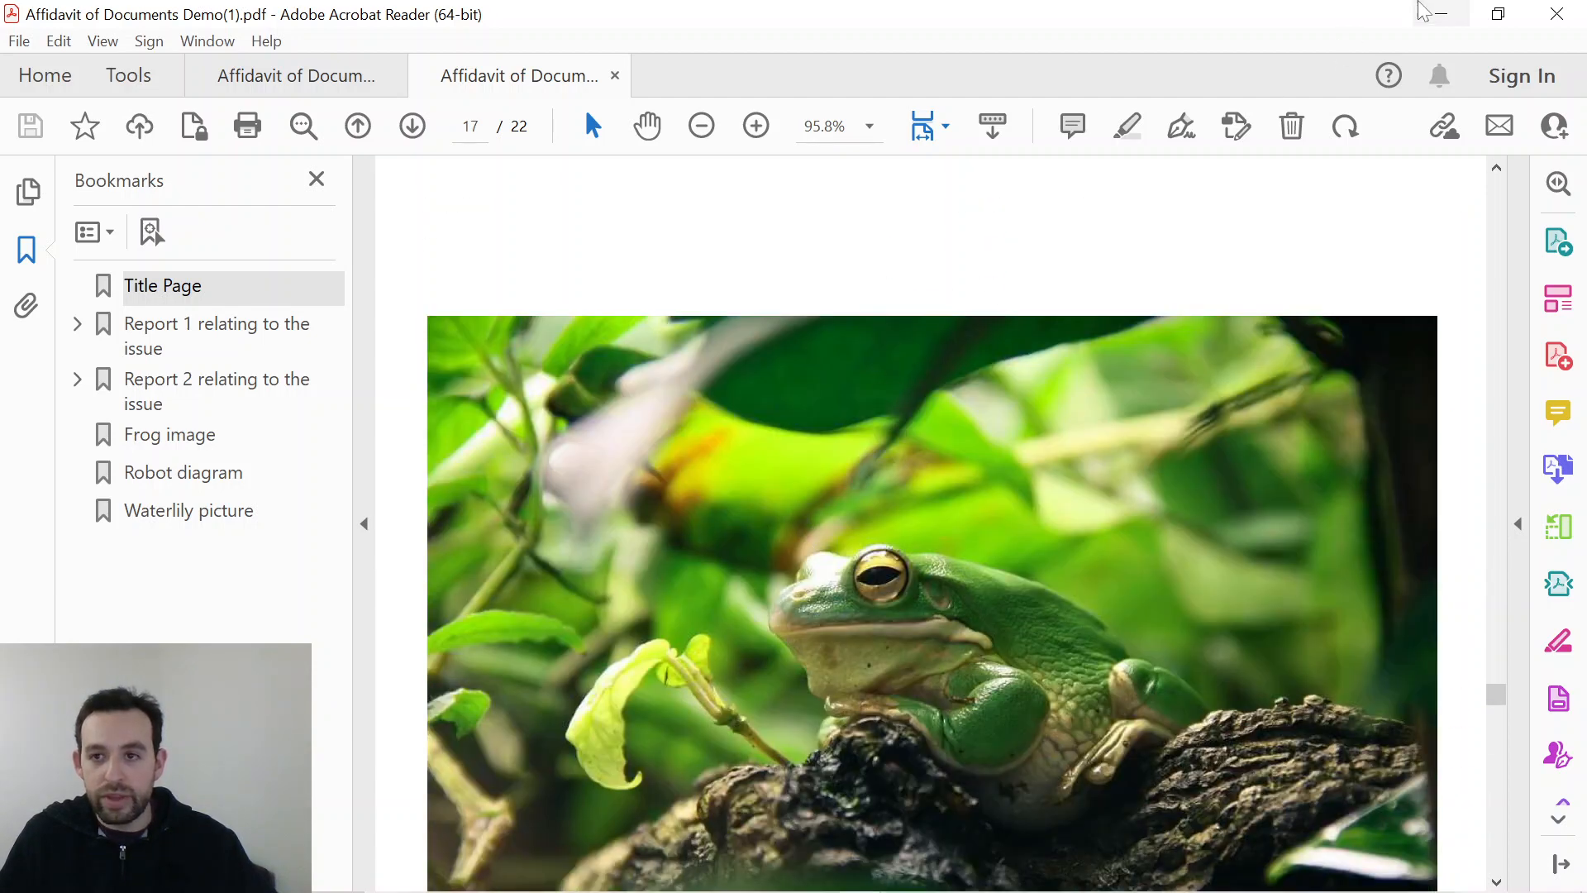
pyautogui.click(1433, 14)
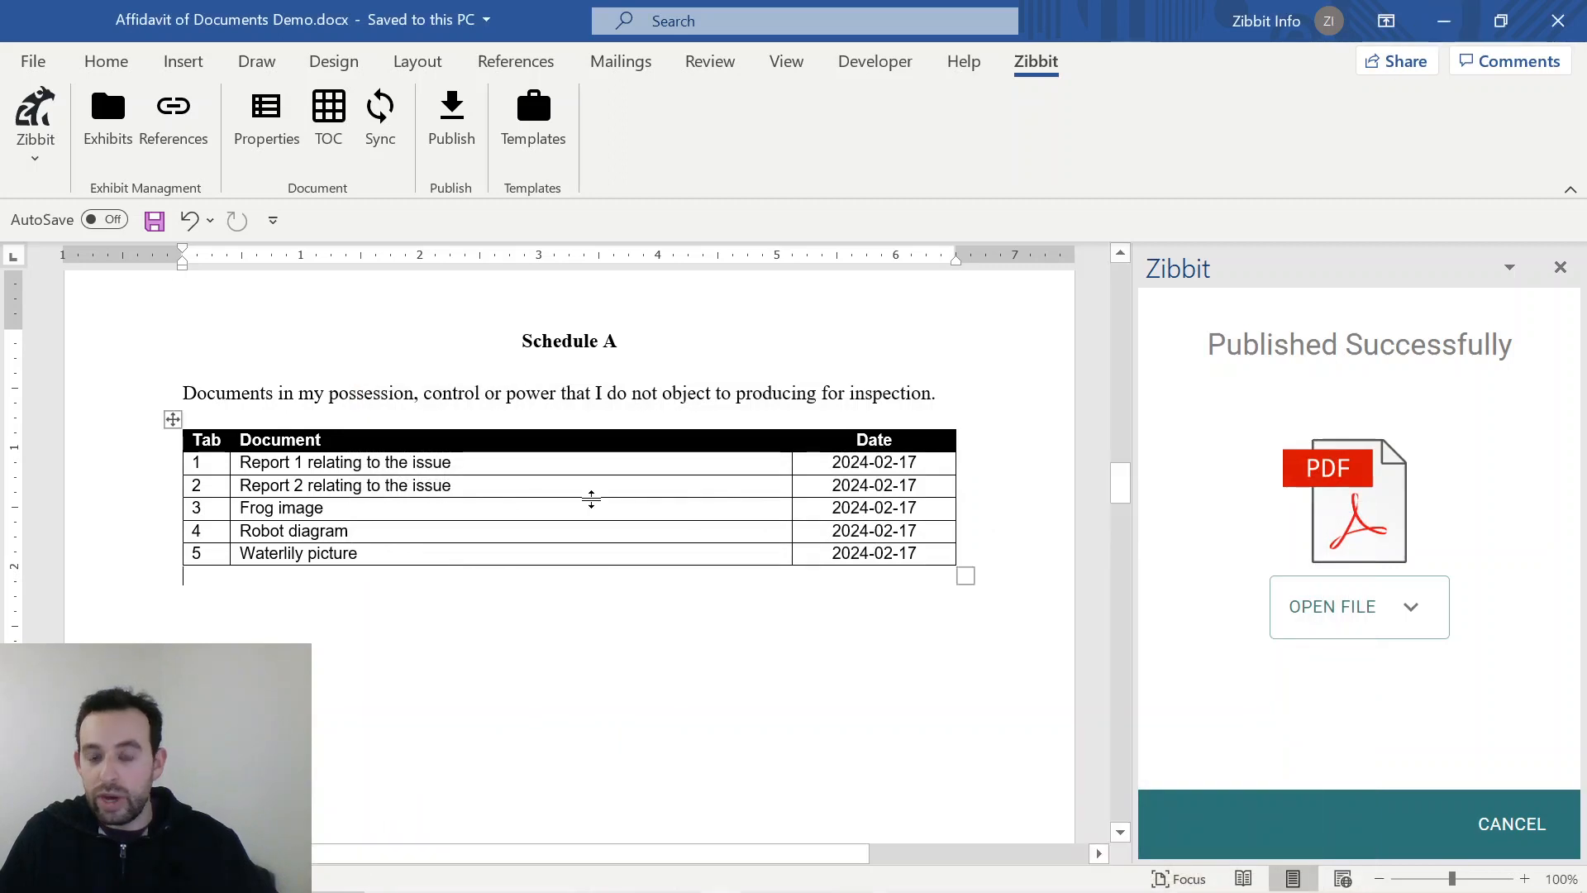